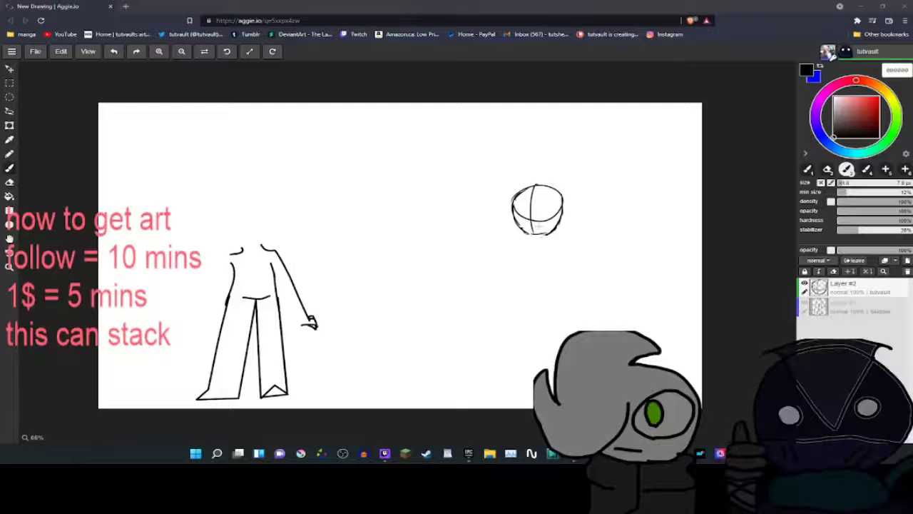
- Clear the headless figure sketch from the left half of the canvas by undoing its strokes
{"action": "left_click_drag", "start_coordinate": [233, 270], "coordinate": [184, 243]}
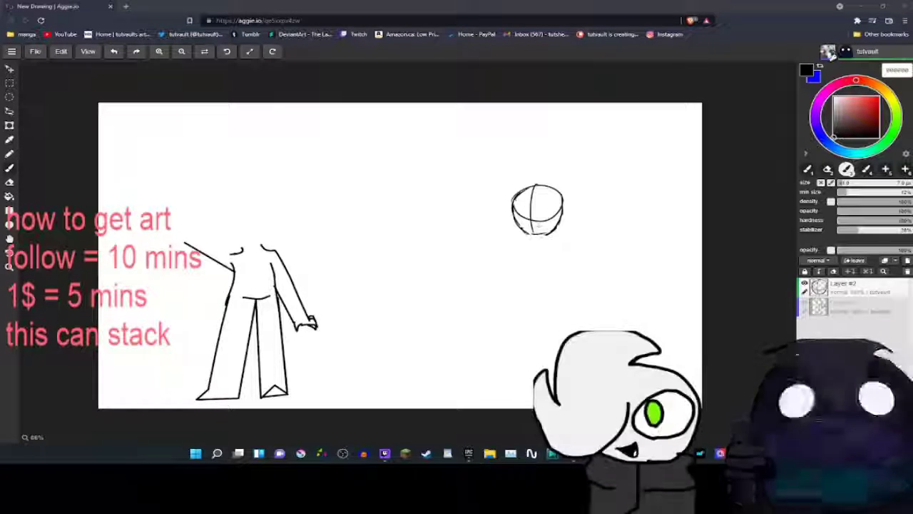
{"action": "key", "text": "ctrl+z"}
{"action": "key", "text": "ctrl+z"}
{"action": "key", "text": "ctrl+z"}
{"action": "key", "text": "ctrl+z"}
{"action": "key", "text": "ctrl+z"}
{"action": "key", "text": "ctrl+z"}
{"action": "key", "text": "ctrl+z"}
{"action": "key", "text": "ctrl+z"}
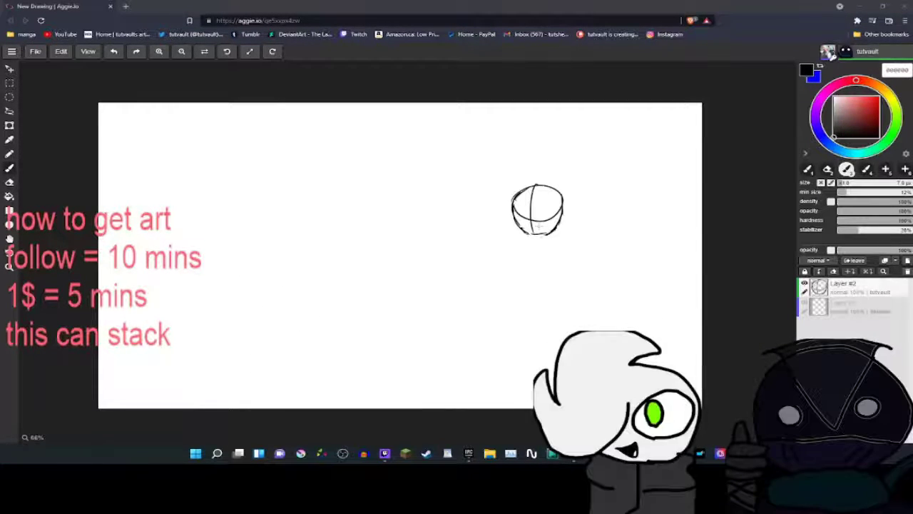
{"action": "key", "text": "ctrl+y"}
{"action": "key", "text": "ctrl+y"}
{"action": "key", "text": "ctrl+z"}
{"action": "key", "text": "ctrl+z"}
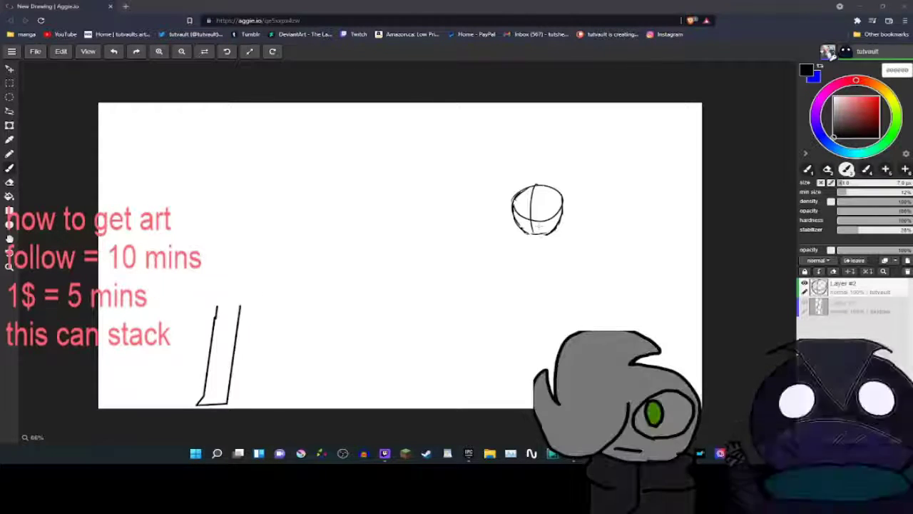
- Sketch a new standing figure's legs, torso and lowered arm on the left half of the canvas
{"action": "left_click_drag", "start_coordinate": [247, 303], "coordinate": [251, 405]}
{"action": "left_click_drag", "start_coordinate": [269, 294], "coordinate": [283, 405]}
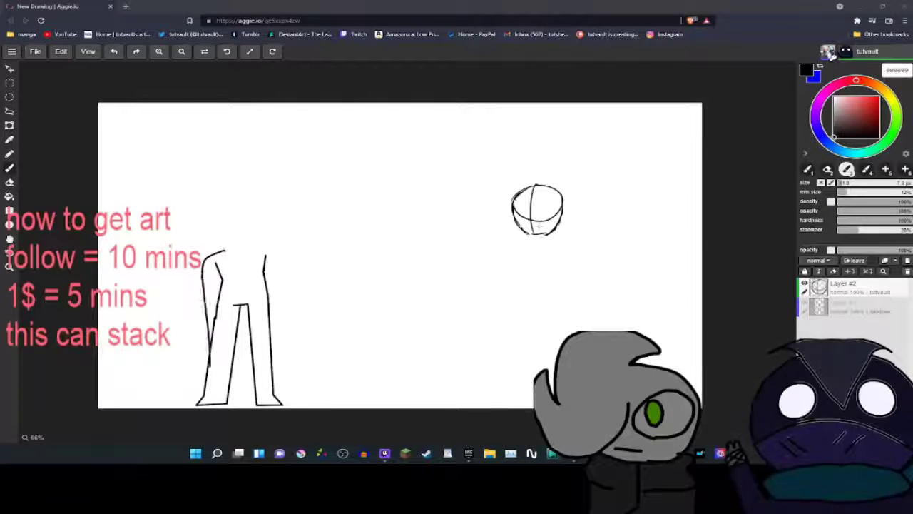
{"action": "left_click_drag", "start_coordinate": [220, 272], "coordinate": [203, 332]}
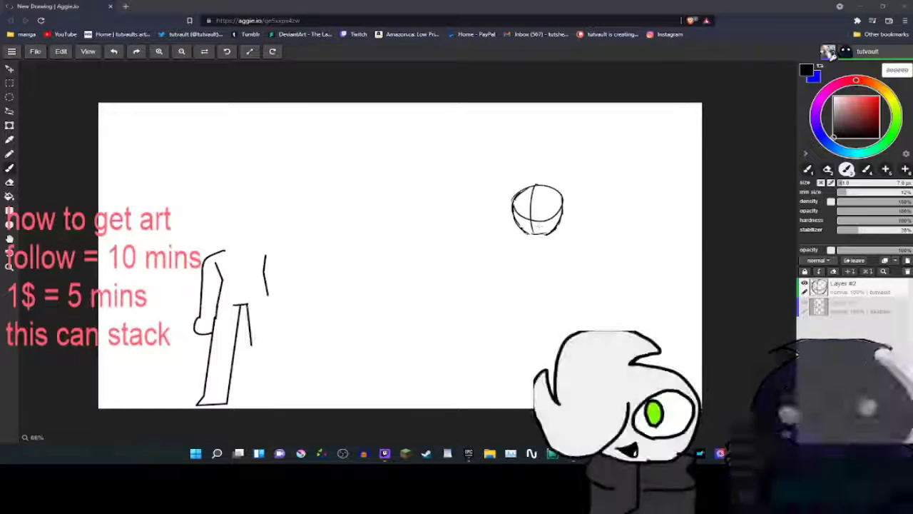
{"action": "mouse_move", "coordinate": [266, 294]}
{"action": "left_mouse_down"}
{"action": "mouse_move", "coordinate": [251, 342]}
{"action": "mouse_move", "coordinate": [274, 359]}
{"action": "left_mouse_up"}
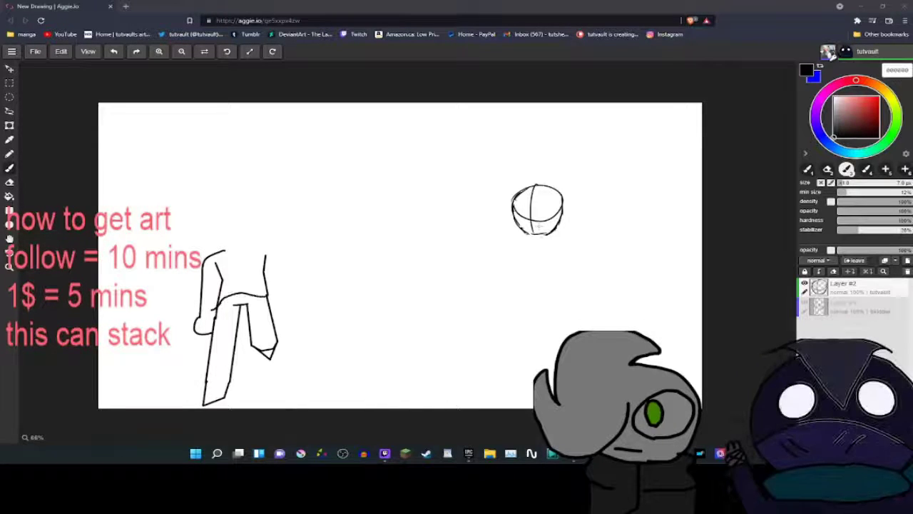
{"action": "key", "text": "e"}
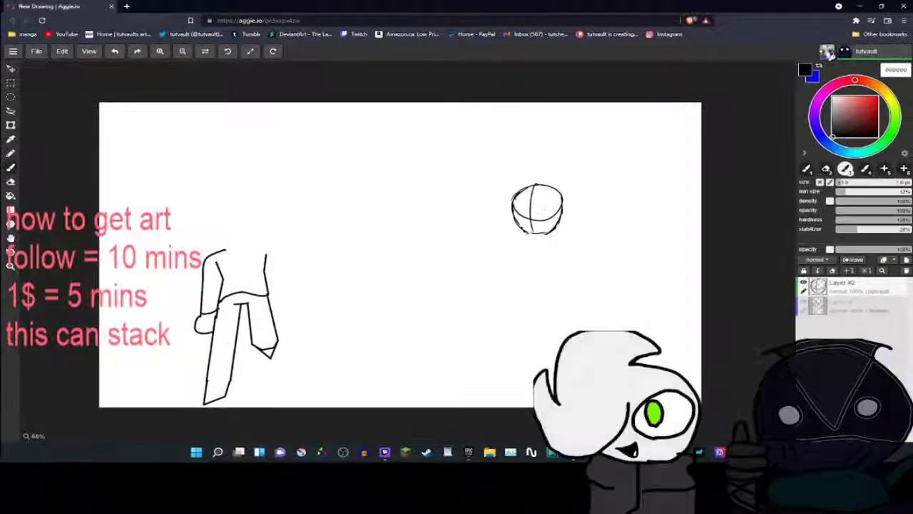
- Rough in a large broken outline on the right half of the canvas and add the left figure's shoulders and raised arm
{"action": "mouse_move", "coordinate": [562, 227]}
{"action": "left_mouse_down"}
{"action": "mouse_move", "coordinate": [590, 227]}
{"action": "mouse_move", "coordinate": [577, 199]}
{"action": "mouse_move", "coordinate": [546, 229]}
{"action": "left_mouse_up"}
{"action": "scroll", "coordinate": [546, 230], "scroll_direction": "up", "scroll_amount": 1}
{"action": "mouse_move", "coordinate": [449, 374]}
{"action": "left_mouse_down"}
{"action": "mouse_move", "coordinate": [602, 107]}
{"action": "mouse_move", "coordinate": [681, 357]}
{"action": "left_mouse_up"}
{"action": "left_click_drag", "start_coordinate": [210, 214], "coordinate": [246, 228]}
{"action": "left_click_drag", "start_coordinate": [457, 268], "coordinate": [529, 300]}
{"action": "left_click_drag", "start_coordinate": [251, 235], "coordinate": [278, 174]}
{"action": "left_click_drag", "start_coordinate": [457, 270], "coordinate": [515, 273]}
{"action": "left_click_drag", "start_coordinate": [264, 139], "coordinate": [271, 157]}
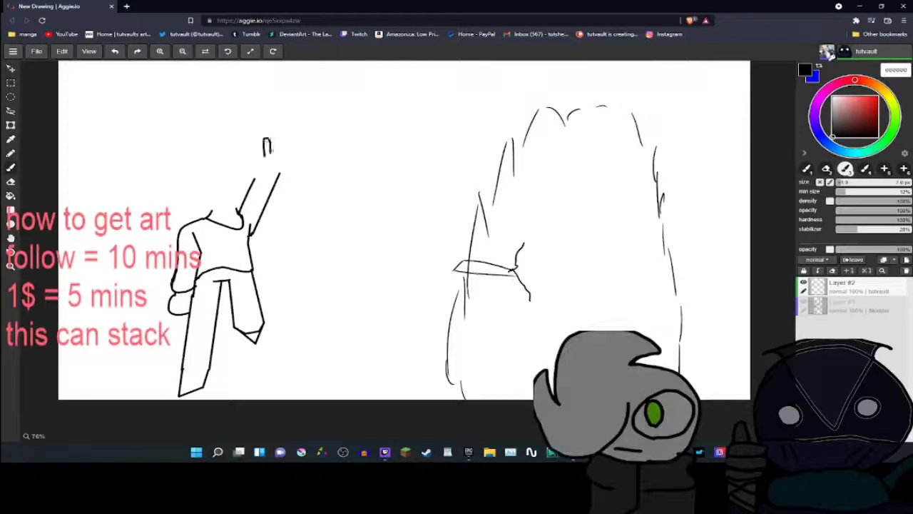
{"action": "mouse_move", "coordinate": [457, 271]}
{"action": "left_mouse_down"}
{"action": "mouse_move", "coordinate": [499, 228]}
{"action": "mouse_move", "coordinate": [456, 271]}
{"action": "mouse_move", "coordinate": [463, 156]}
{"action": "left_mouse_up"}
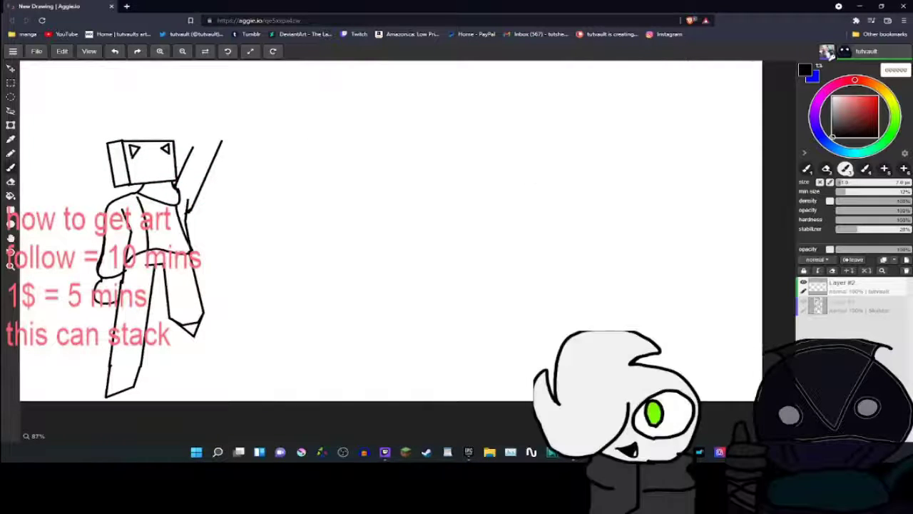
- Sketch a round head with curved vertical and horizontal face guidelines on the right half of the canvas
{"action": "mouse_move", "coordinate": [508, 127]}
{"action": "left_mouse_down"}
{"action": "mouse_move", "coordinate": [493, 170]}
{"action": "mouse_move", "coordinate": [545, 180]}
{"action": "left_mouse_up"}
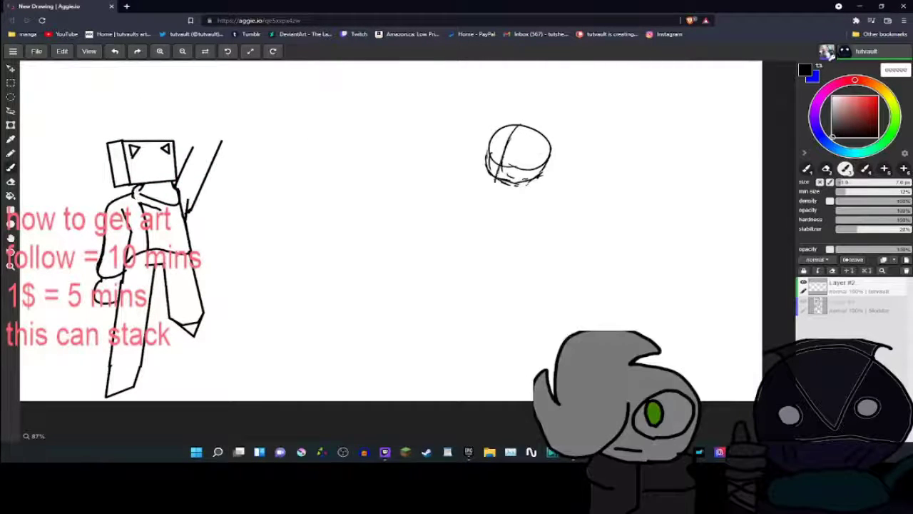
{"action": "left_click_drag", "start_coordinate": [486, 148], "coordinate": [547, 151]}
{"action": "mouse_move", "coordinate": [489, 164]}
{"action": "left_mouse_down"}
{"action": "mouse_move", "coordinate": [485, 181]}
{"action": "mouse_move", "coordinate": [546, 166]}
{"action": "left_mouse_up"}
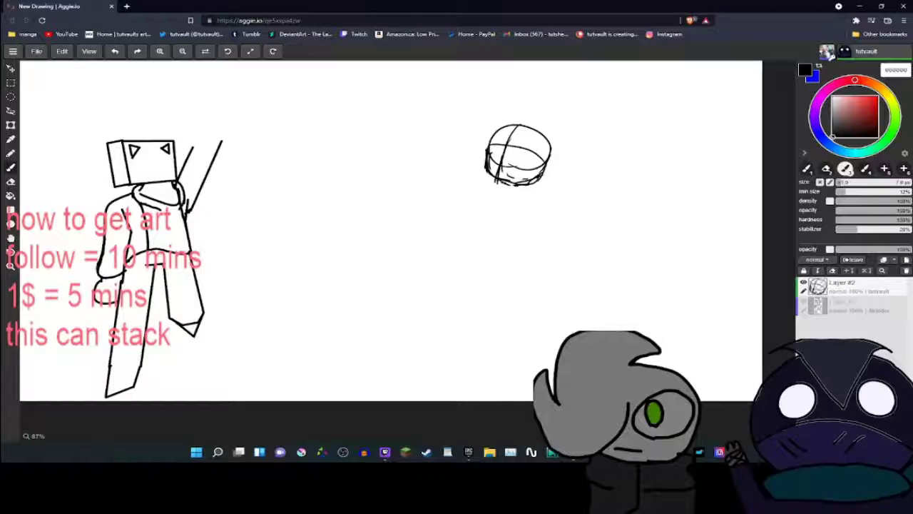
{"action": "left_click_drag", "start_coordinate": [487, 171], "coordinate": [523, 187]}
{"action": "key", "text": "ctrl+z"}
{"action": "key", "text": "ctrl+z"}
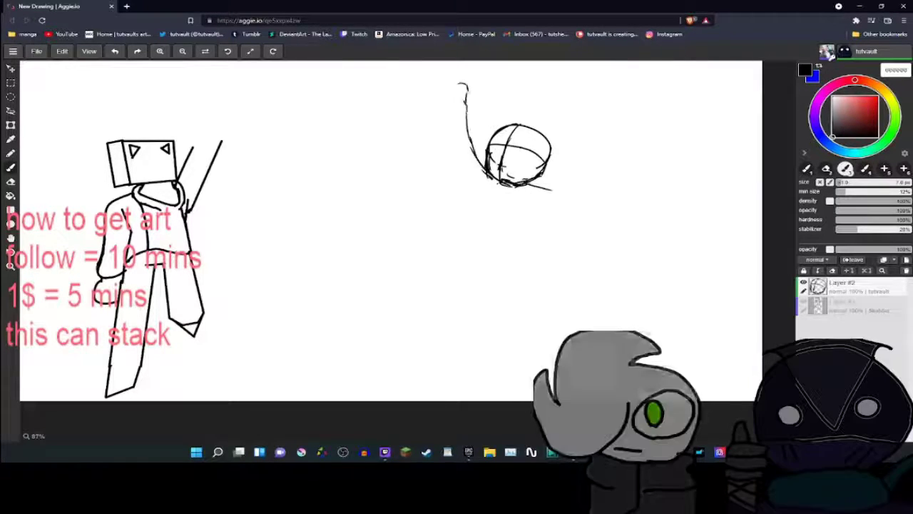
- Draw the inner line of the right figure's raised arm beside the head and the first curled fingers of its hand
{"action": "scroll", "coordinate": [462, 96], "scroll_direction": "up", "scroll_amount": 2}
{"action": "mouse_move", "coordinate": [462, 43]}
{"action": "left_mouse_down"}
{"action": "mouse_move", "coordinate": [491, 182]}
{"action": "mouse_move", "coordinate": [477, 189]}
{"action": "left_mouse_up"}
{"action": "key", "text": "ctrl+z"}
{"action": "key", "text": "ctrl+z"}
{"action": "key", "text": "ctrl+z"}
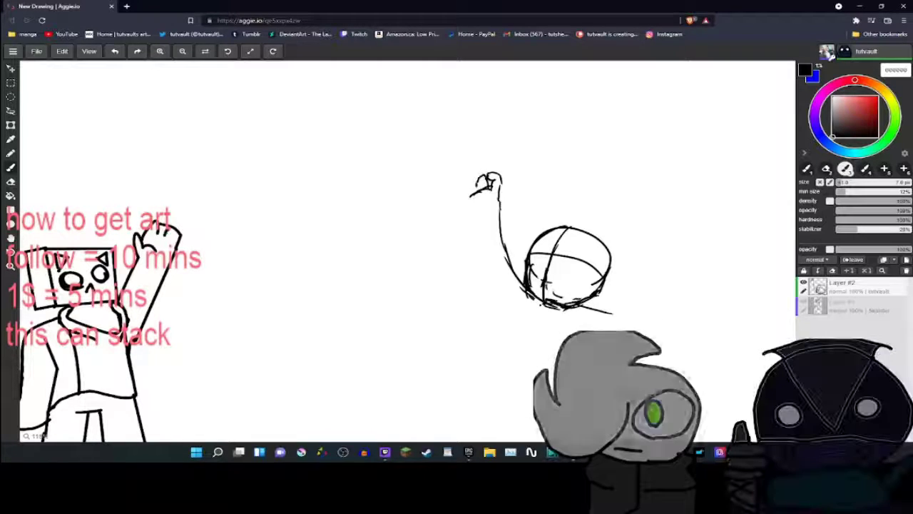
{"action": "key", "text": "ctrl+z"}
{"action": "left_click_drag", "start_coordinate": [406, 250], "coordinate": [510, 228]}
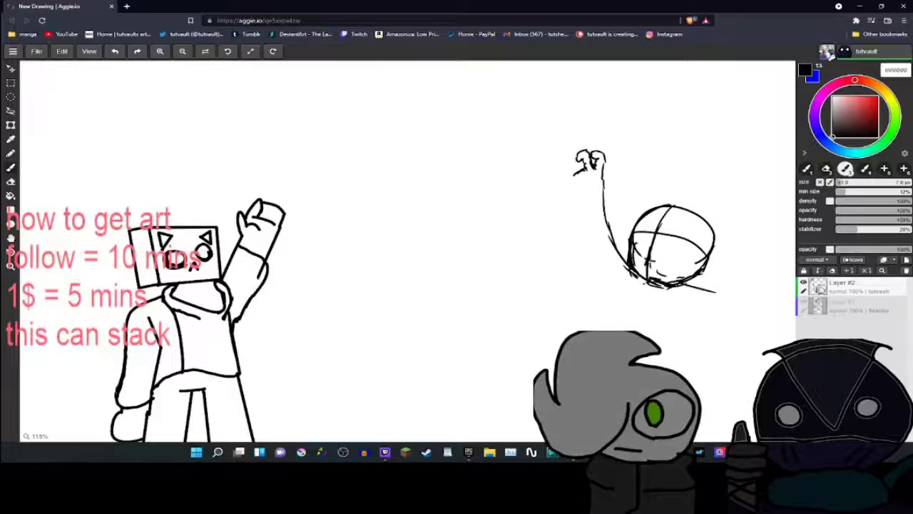
{"action": "left_click_drag", "start_coordinate": [584, 157], "coordinate": [558, 149]}
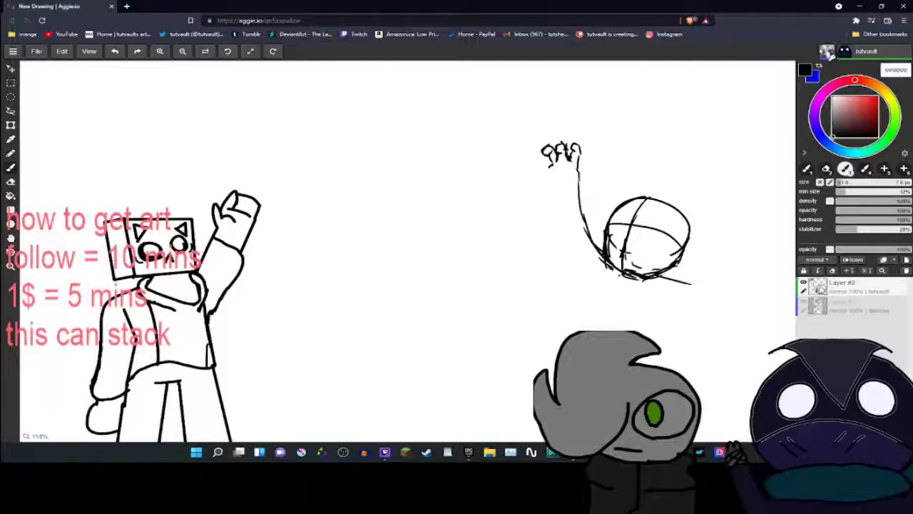
- Complete the right figure's raised hand with its outer fingers, thumb and palm lines
{"action": "scroll", "coordinate": [561, 214], "scroll_direction": "down", "scroll_amount": 2}
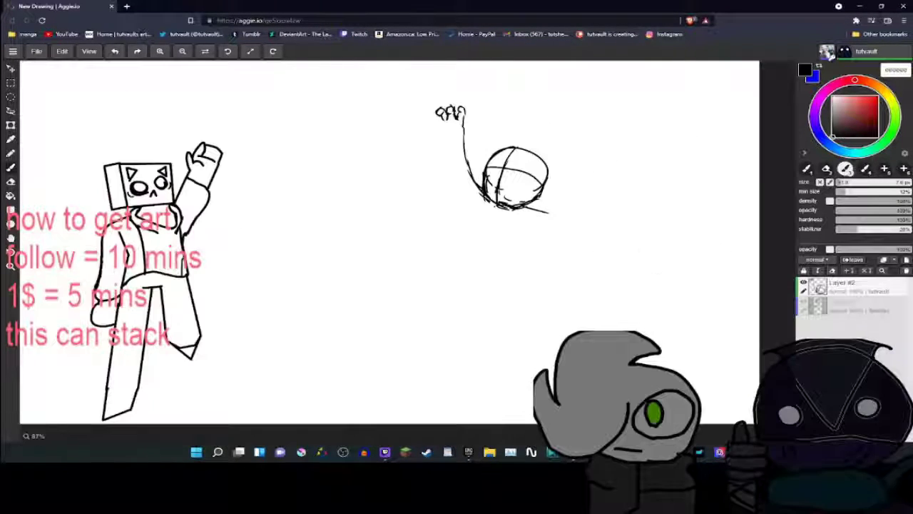
{"action": "scroll", "coordinate": [500, 214], "scroll_direction": "up", "scroll_amount": 2}
{"action": "left_click_drag", "start_coordinate": [453, 179], "coordinate": [492, 176]}
{"action": "scroll", "coordinate": [407, 235], "scroll_direction": "up", "scroll_amount": 1}
{"action": "key", "text": "ctrl+z"}
{"action": "key", "text": "ctrl+z"}
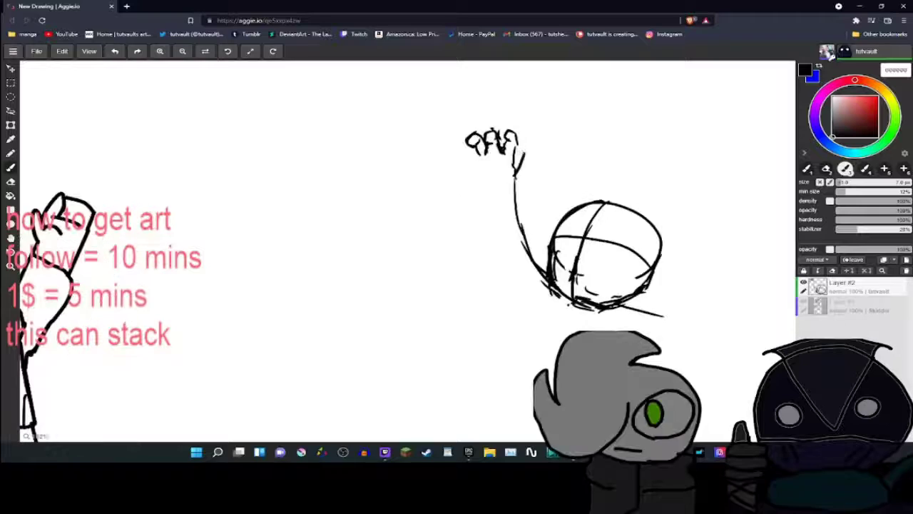
{"action": "key", "text": "ctrl+z"}
{"action": "scroll", "coordinate": [366, 271], "scroll_direction": "down", "scroll_amount": 1}
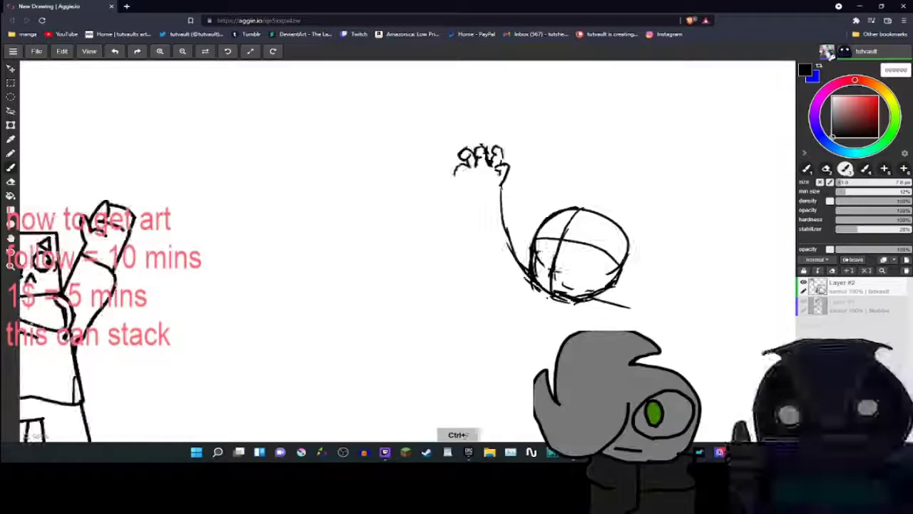
{"action": "key", "text": "plus"}
{"action": "key", "text": "minus"}
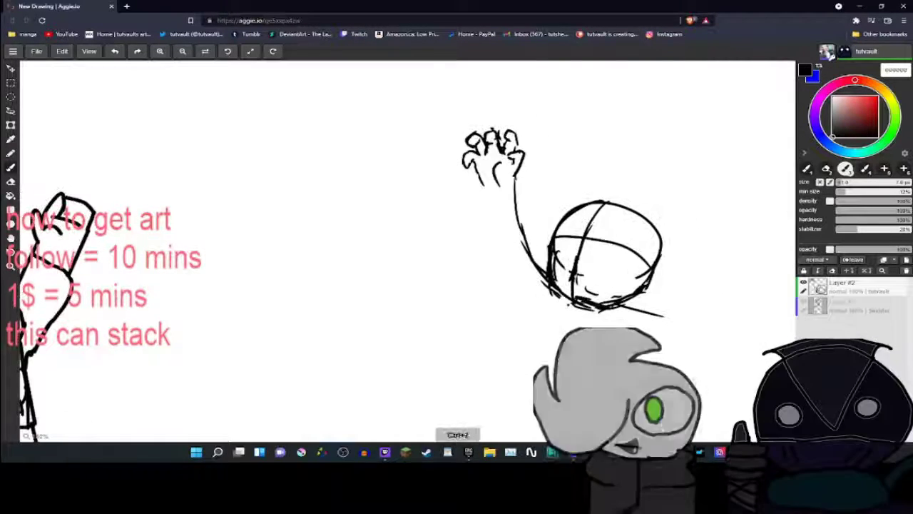
- Draw the underside of the right figure's raised arm from the wrist to the armpit and start the torso line
{"action": "key", "text": "plus"}
{"action": "key", "text": "minus"}
{"action": "key", "text": "minus"}
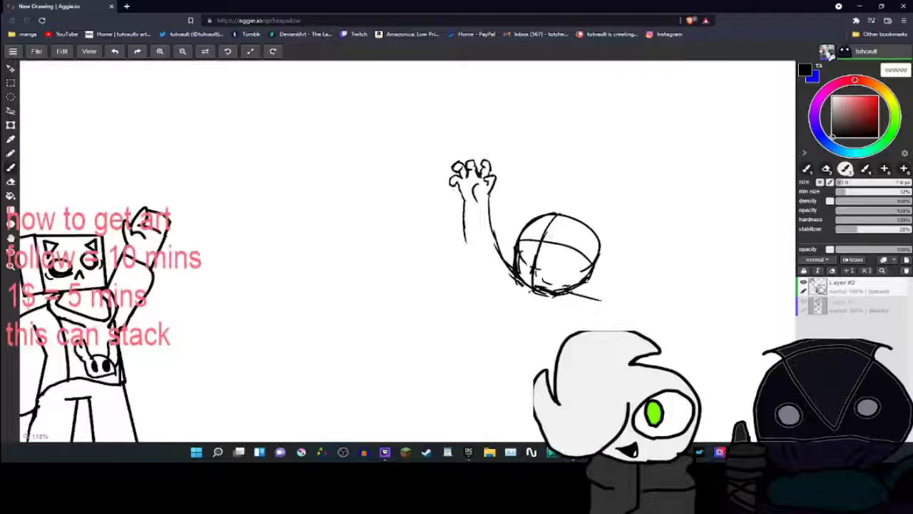
{"action": "key", "text": "ctrl+z"}
{"action": "left_click_drag", "start_coordinate": [464, 239], "coordinate": [498, 302]}
{"action": "left_click_drag", "start_coordinate": [456, 285], "coordinate": [460, 222]}
{"action": "left_click_drag", "start_coordinate": [518, 261], "coordinate": [612, 234]}
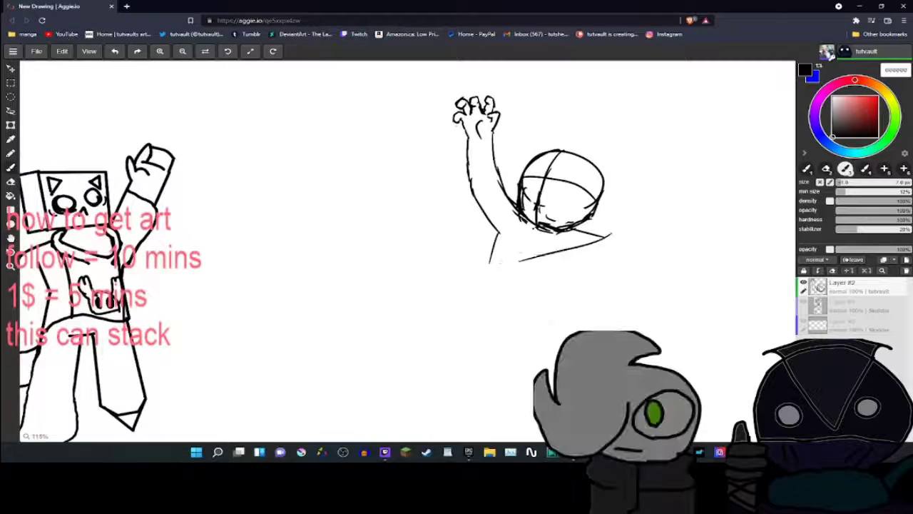
{"action": "key", "text": "ctrl+z"}
- Extend the right figure's torso side into the outer line of the bent leg, leaving out the foot
{"action": "left_click_drag", "start_coordinate": [499, 285], "coordinate": [546, 196]}
{"action": "key", "text": "minus"}
{"action": "key", "text": "plus"}
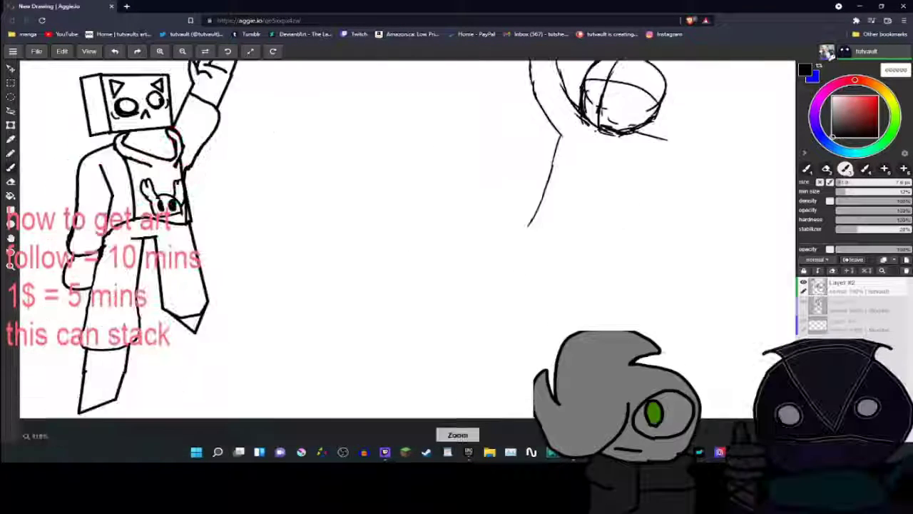
{"action": "mouse_move", "coordinate": [560, 135]}
{"action": "left_mouse_down"}
{"action": "mouse_move", "coordinate": [474, 339]}
{"action": "mouse_move", "coordinate": [433, 349]}
{"action": "left_mouse_up"}
{"action": "left_click_drag", "start_coordinate": [485, 350], "coordinate": [437, 370]}
{"action": "key", "text": "ctrl+z"}
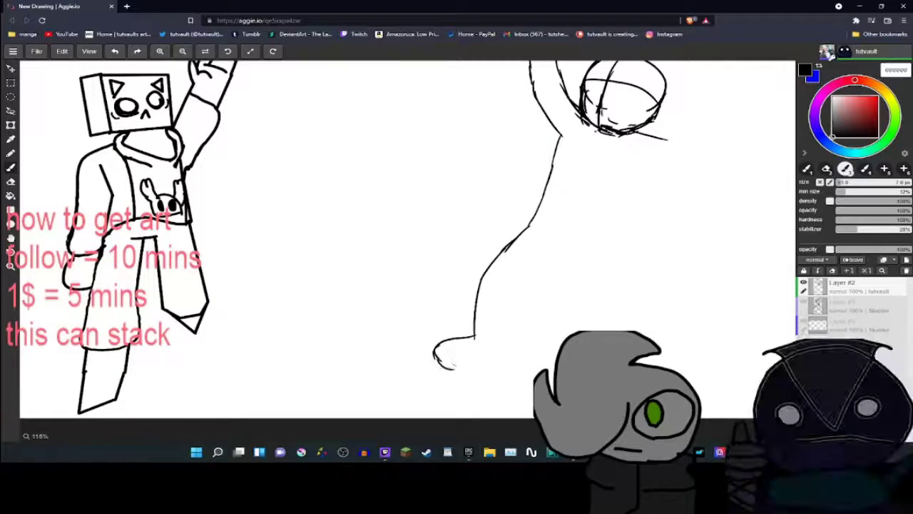
{"action": "mouse_move", "coordinate": [499, 285]}
{"action": "left_mouse_down"}
{"action": "mouse_move", "coordinate": [492, 235]}
{"action": "mouse_move", "coordinate": [492, 307]}
{"action": "left_mouse_up"}
{"action": "key", "text": "plus"}
- Draw a slanted double divider line down the middle of the canvas between the two figures
{"action": "left_click_drag", "start_coordinate": [396, 63], "coordinate": [358, 441]}
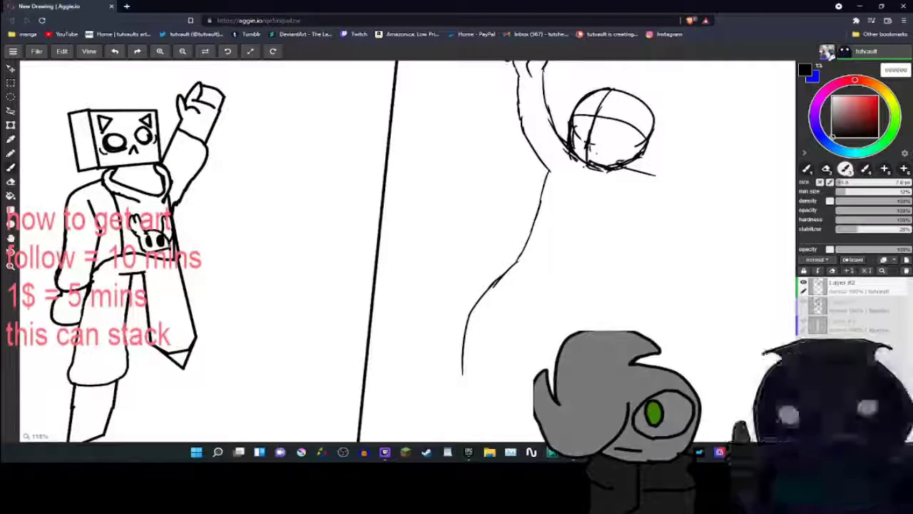
{"action": "left_click_drag", "start_coordinate": [456, 286], "coordinate": [506, 221]}
{"action": "mouse_move", "coordinate": [460, 62]}
{"action": "left_mouse_down"}
{"action": "mouse_move", "coordinate": [428, 388]}
{"action": "mouse_move", "coordinate": [431, 123]}
{"action": "mouse_move", "coordinate": [444, 248]}
{"action": "left_mouse_up"}
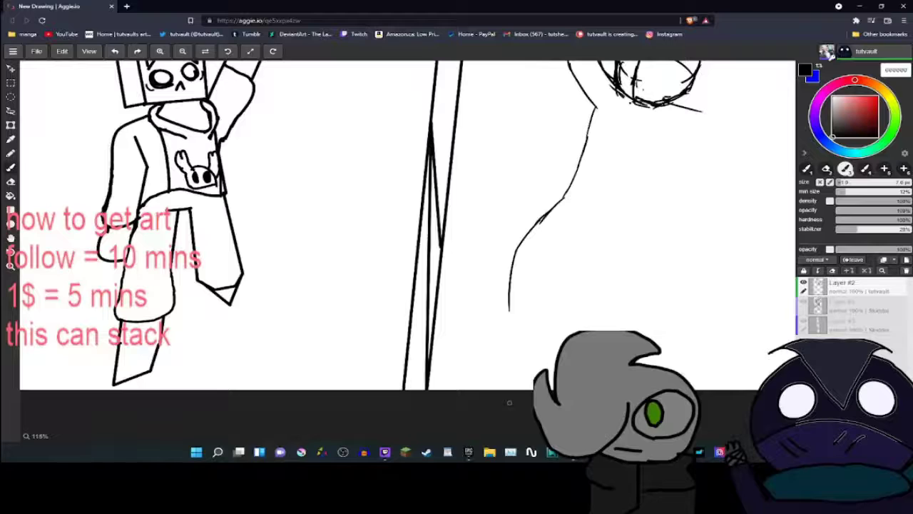
{"action": "key", "text": "ctrl+z"}
- Close the right figure's bent leg with an ankle line and an inner line running up toward the crotch
{"action": "left_click_drag", "start_coordinate": [500, 300], "coordinate": [445, 351]}
{"action": "mouse_move", "coordinate": [456, 353]}
{"action": "left_mouse_down"}
{"action": "mouse_move", "coordinate": [436, 378]}
{"action": "mouse_move", "coordinate": [504, 303]}
{"action": "left_mouse_up"}
{"action": "key", "text": "ctrl+z"}
{"action": "left_click_drag", "start_coordinate": [499, 336], "coordinate": [539, 275]}
{"action": "mouse_move", "coordinate": [499, 285]}
{"action": "left_mouse_down"}
{"action": "mouse_move", "coordinate": [421, 328]}
{"action": "mouse_move", "coordinate": [426, 268]}
{"action": "left_mouse_up"}
{"action": "left_click_drag", "start_coordinate": [464, 271], "coordinate": [433, 289]}
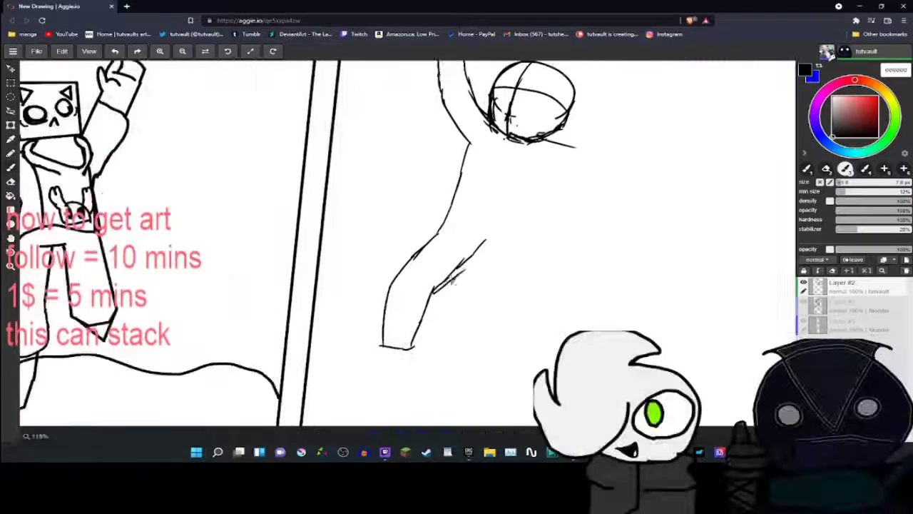
- Draw the right figure's straight second leg from the crotch and hip down to a closed ankle
{"action": "left_click_drag", "start_coordinate": [484, 239], "coordinate": [500, 363]}
{"action": "left_click_drag", "start_coordinate": [526, 222], "coordinate": [528, 363]}
{"action": "scroll", "coordinate": [528, 285], "scroll_direction": "down", "scroll_amount": 1}
{"action": "key", "text": "ctrl+z"}
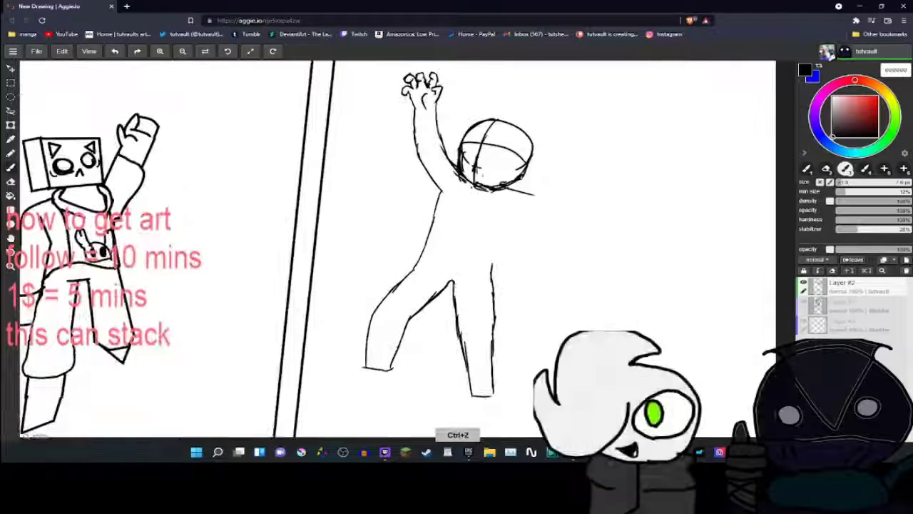
- Draw a wavy horizon line behind the right figure and add motion marks around both figures' waving hands
{"action": "scroll", "coordinate": [457, 235], "scroll_direction": "down", "scroll_amount": 1}
{"action": "left_click_drag", "start_coordinate": [401, 163], "coordinate": [739, 169]}
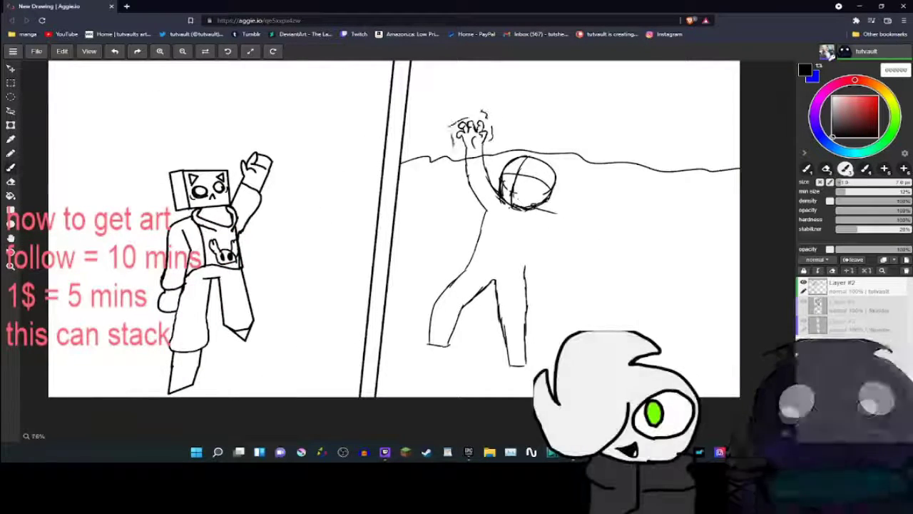
{"action": "scroll", "coordinate": [592, 242], "scroll_direction": "up", "scroll_amount": 1}
{"action": "mouse_move", "coordinate": [129, 115]}
{"action": "left_mouse_down"}
{"action": "mouse_move", "coordinate": [175, 141]}
{"action": "mouse_move", "coordinate": [191, 100]}
{"action": "left_mouse_up"}
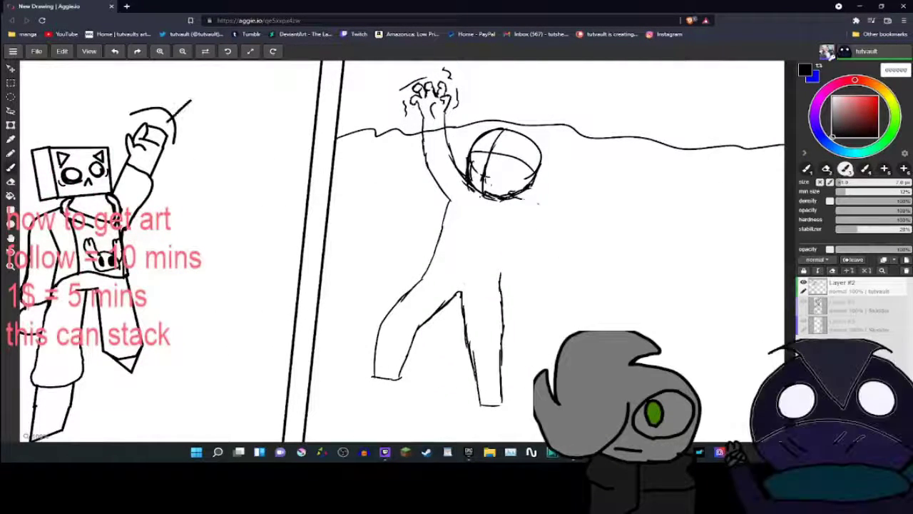
- Draw the right figure's lowered arm, the remaining torso side and a small hand with short fingers
{"action": "left_click_drag", "start_coordinate": [535, 202], "coordinate": [545, 271]}
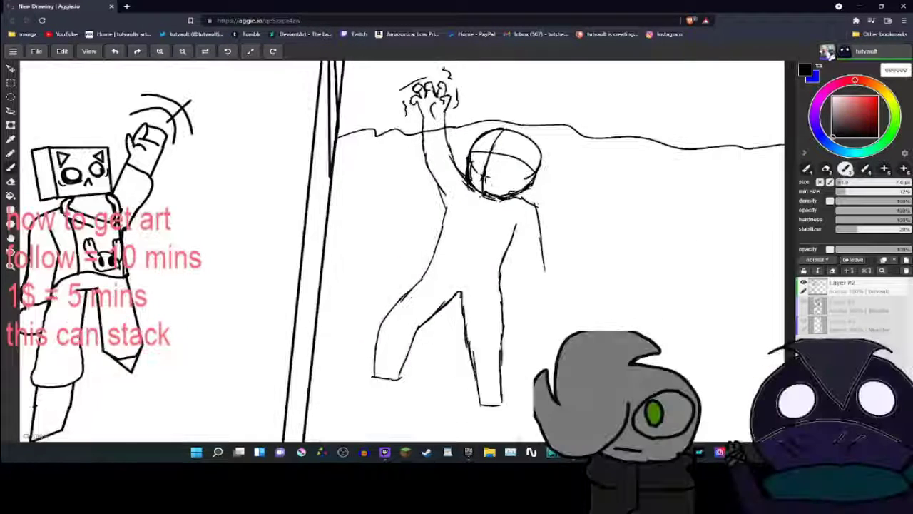
{"action": "scroll", "coordinate": [536, 282], "scroll_direction": "up", "scroll_amount": 2}
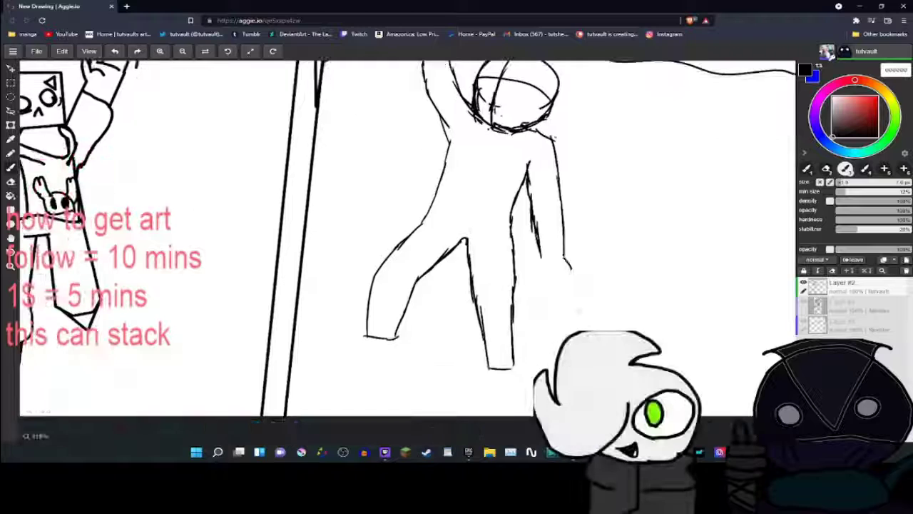
{"action": "left_click_drag", "start_coordinate": [540, 276], "coordinate": [572, 289]}
{"action": "left_click_drag", "start_coordinate": [540, 268], "coordinate": [534, 284]}
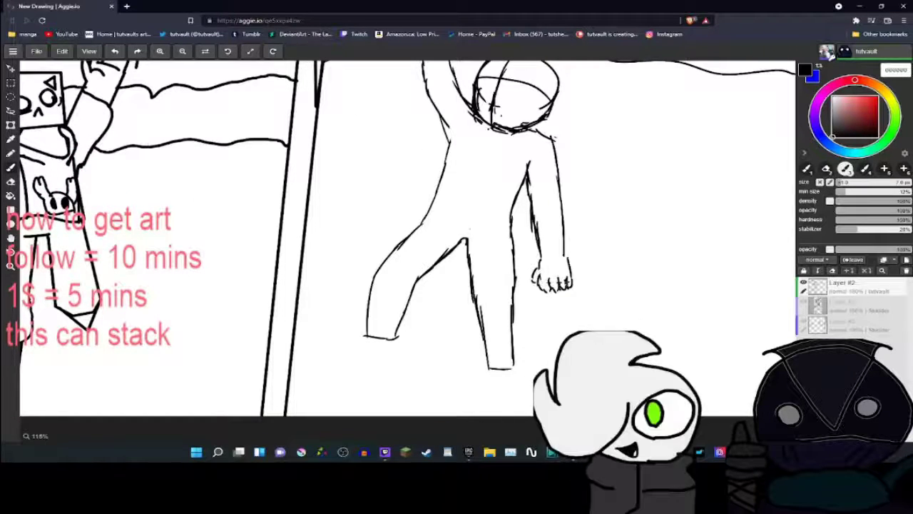
- Undo the lowered hand and redraw it with a thumb and longer, separated fingers
{"action": "key", "text": "ctrl+z"}
{"action": "key", "text": "ctrl+z"}
{"action": "key", "text": "ctrl+z"}
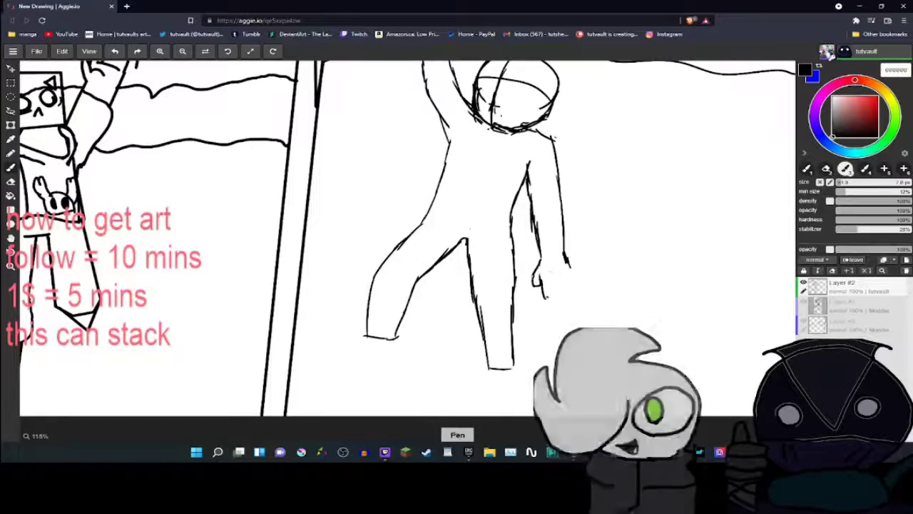
{"action": "scroll", "coordinate": [456, 250], "scroll_direction": "up", "scroll_amount": 1}
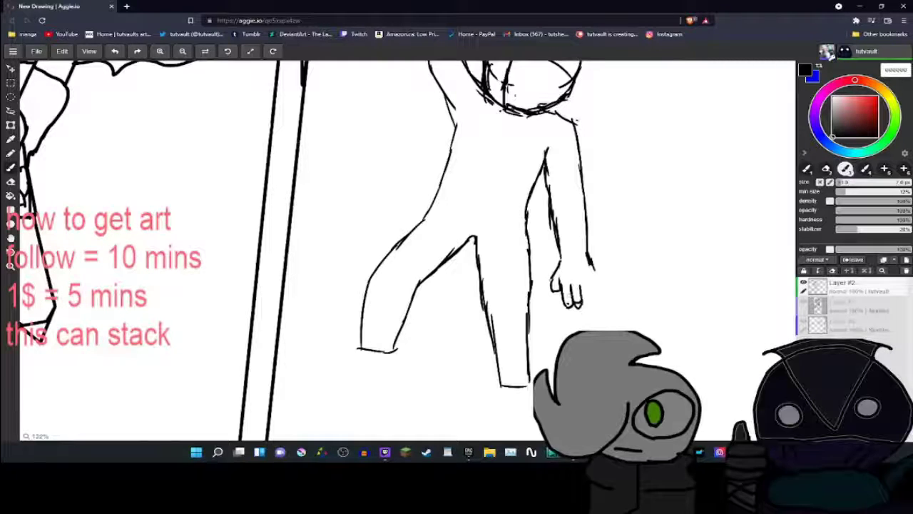
{"action": "key", "text": "ctrl+plus"}
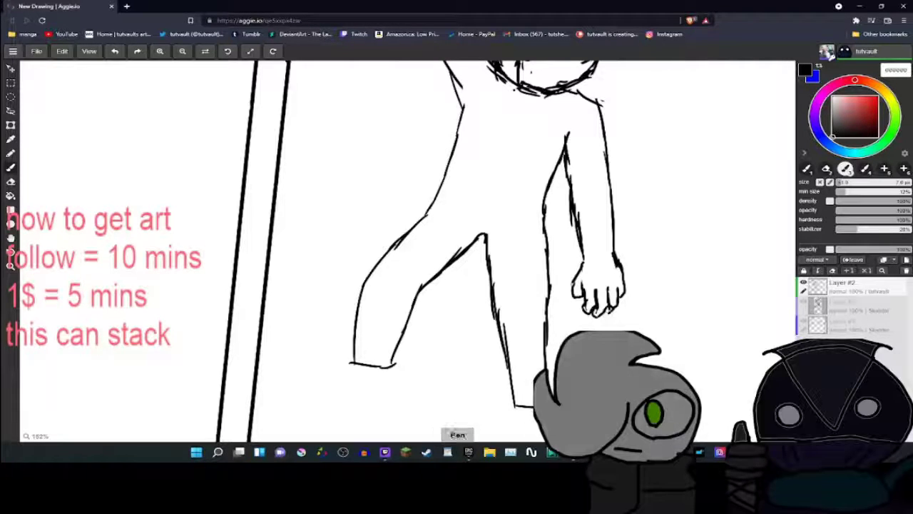
- Transform the right figure's lowered hand to a smaller size that fits the wrist
{"action": "key", "text": "ctrl+minus"}
{"action": "key", "text": "ctrl+t"}
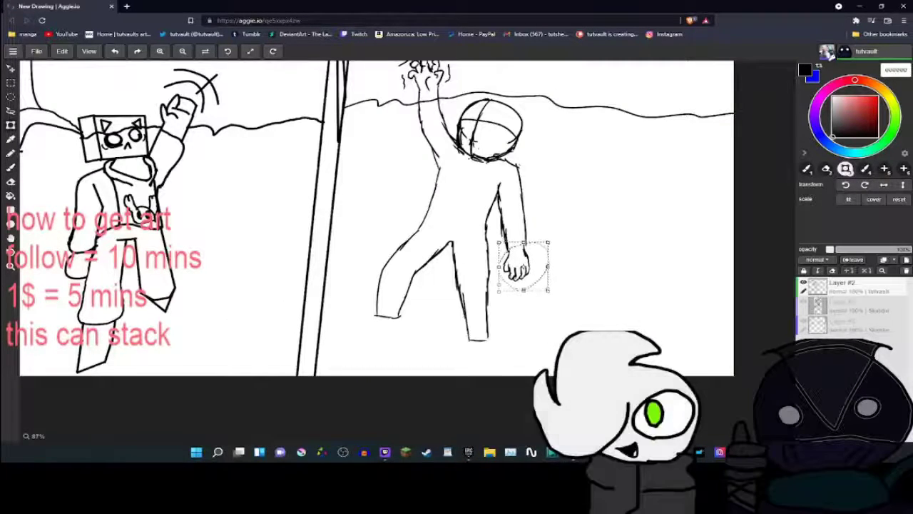
{"action": "key", "text": "b"}
{"action": "key", "text": "ctrl+plus"}
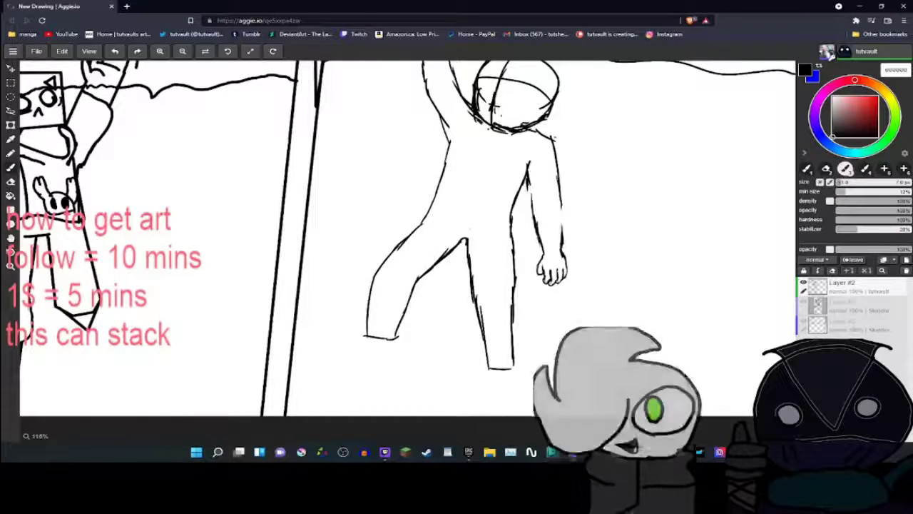
{"action": "key", "text": "ctrl+minus"}
{"action": "key", "text": "ctrl+plus"}
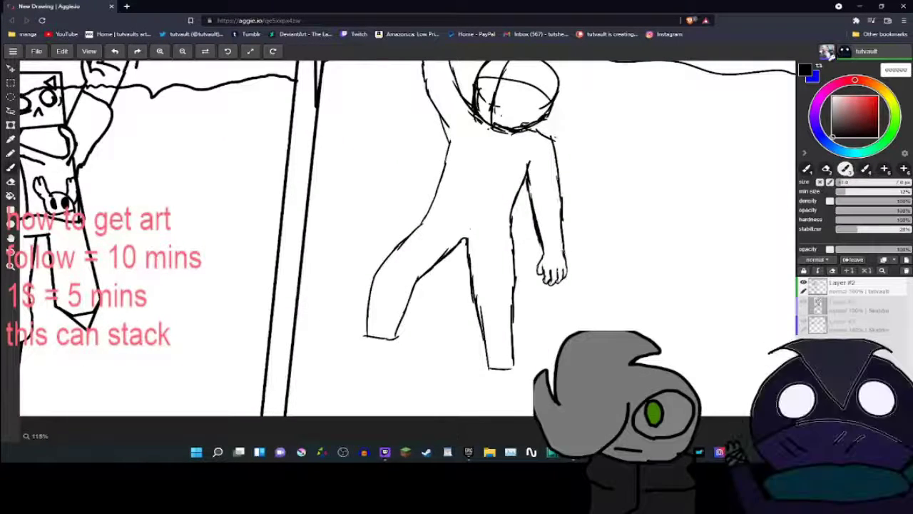
- Draw rounded feet at the ankles of the right figure's two legs
{"action": "key", "text": "ctrl+minus"}
{"action": "left_click_drag", "start_coordinate": [397, 318], "coordinate": [369, 336]}
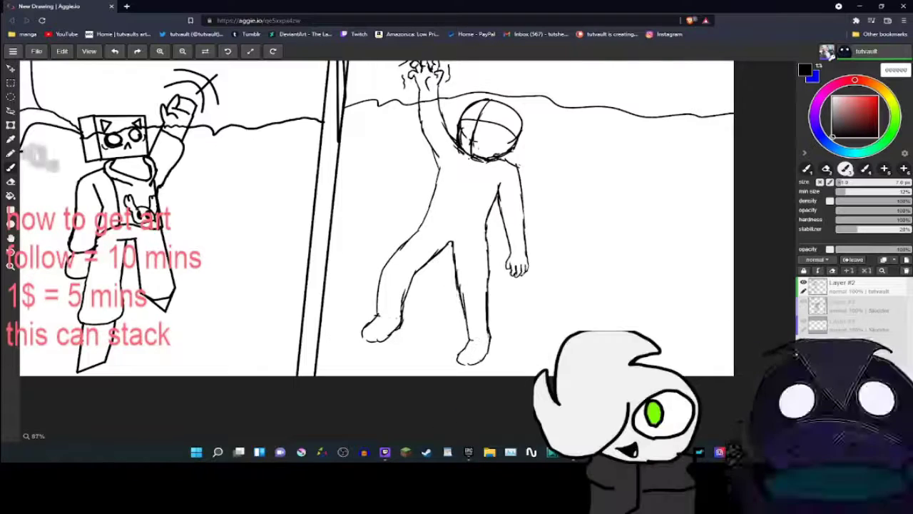
{"action": "left_click_drag", "start_coordinate": [41, 127], "coordinate": [37, 244]}
- Lasso the right figure's head and scale it down slightly
{"action": "key", "text": "ctrl+minus"}
{"action": "key", "text": "ctrl+plus"}
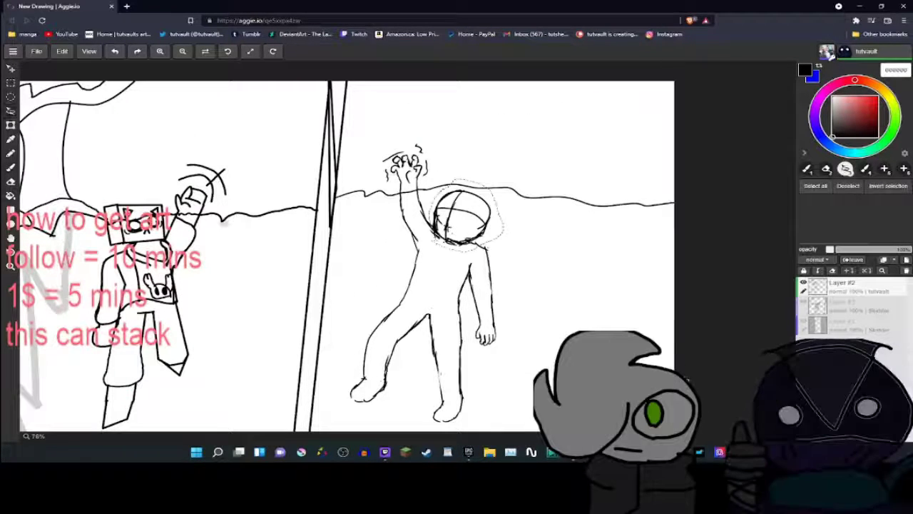
{"action": "key", "text": "b"}
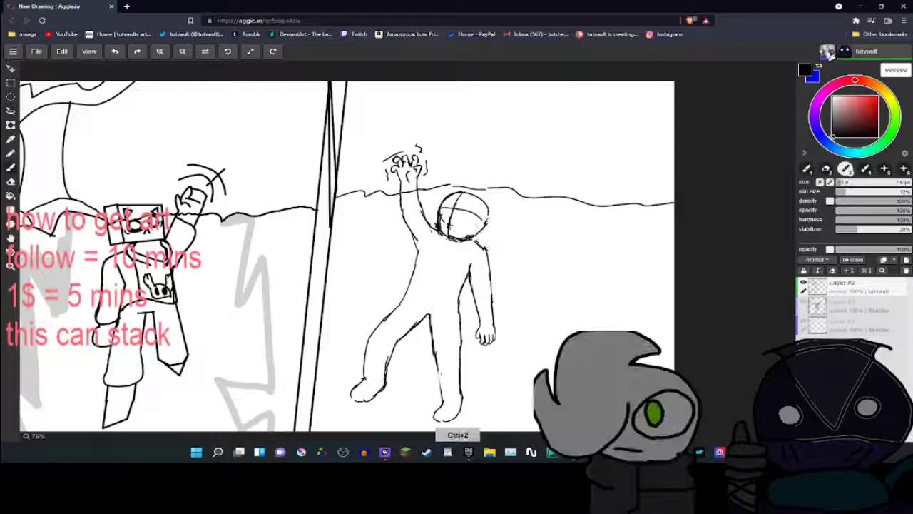
- Draw a thick scarf with a long trailing end around the right figure's neck, plus fluffy cuffs on both wrists
{"action": "key", "text": "ctrl+plus"}
{"action": "mouse_move", "coordinate": [428, 226]}
{"action": "left_mouse_down"}
{"action": "mouse_move", "coordinate": [499, 242]}
{"action": "mouse_move", "coordinate": [619, 233]}
{"action": "mouse_move", "coordinate": [500, 249]}
{"action": "left_mouse_up"}
{"action": "left_click_drag", "start_coordinate": [482, 329], "coordinate": [510, 327]}
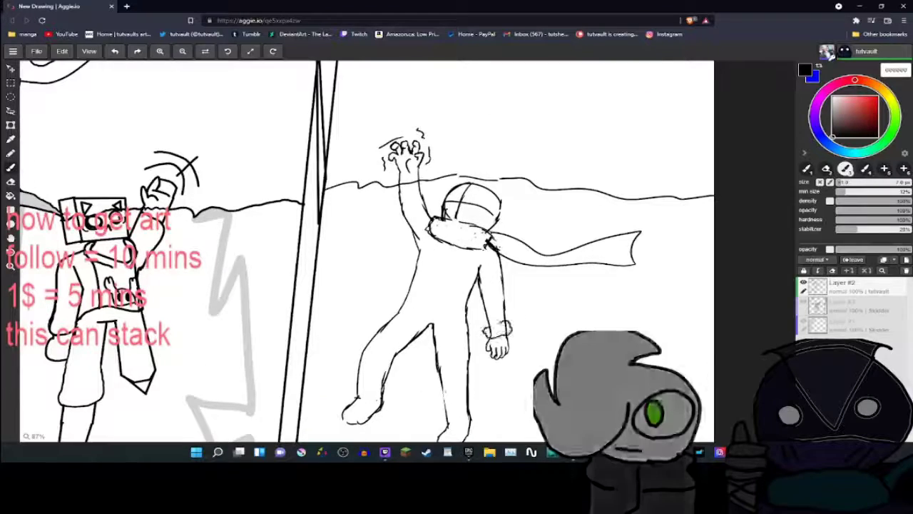
{"action": "key", "text": "ctrl+plus"}
{"action": "left_click_drag", "start_coordinate": [465, 211], "coordinate": [505, 208]}
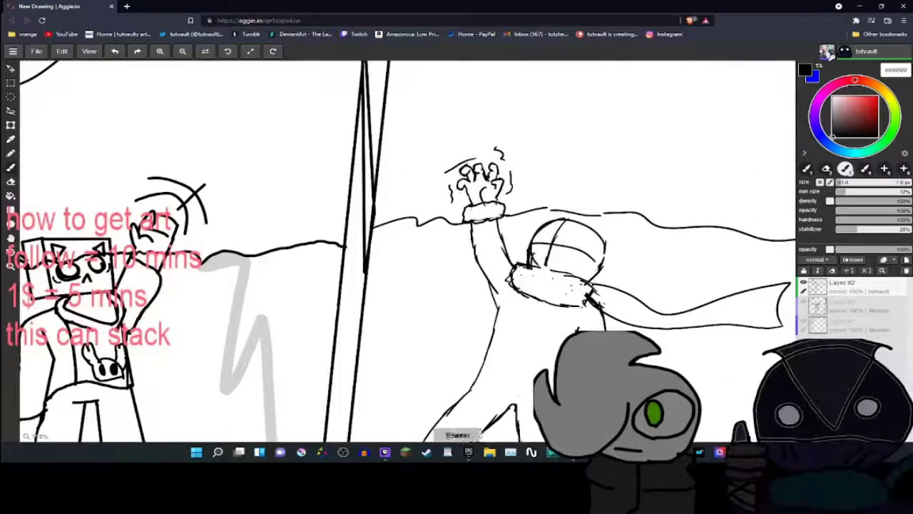
- Draw mask lines and two slanted eyes on the right figure's head
{"action": "scroll", "coordinate": [406, 250], "scroll_direction": "down", "scroll_amount": 3}
{"action": "mouse_move", "coordinate": [229, 314]}
{"action": "left_mouse_down"}
{"action": "mouse_move", "coordinate": [328, 193]}
{"action": "mouse_move", "coordinate": [306, 435]}
{"action": "left_mouse_up"}
{"action": "left_click_drag", "start_coordinate": [549, 153], "coordinate": [599, 168]}
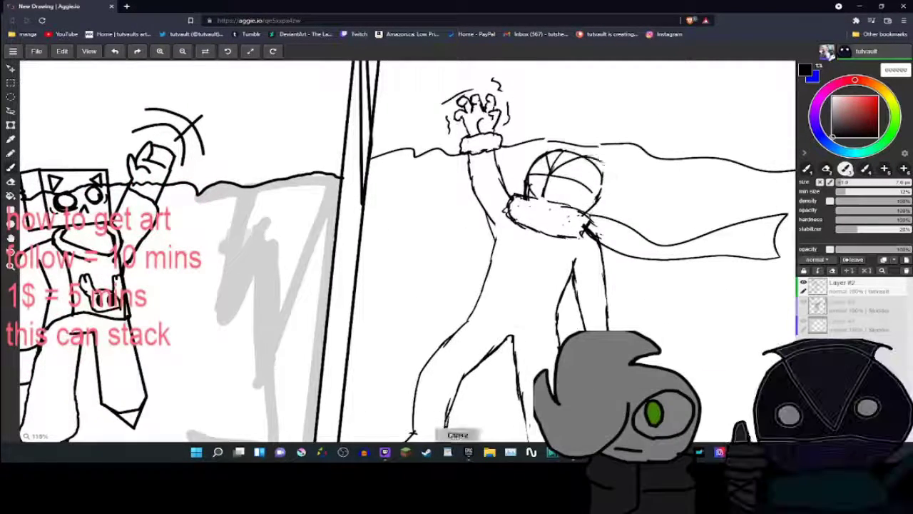
{"action": "left_click_drag", "start_coordinate": [257, 193], "coordinate": [293, 399]}
{"action": "left_click_drag", "start_coordinate": [300, 189], "coordinate": [307, 328]}
{"action": "left_click_drag", "start_coordinate": [264, 385], "coordinate": [263, 422]}
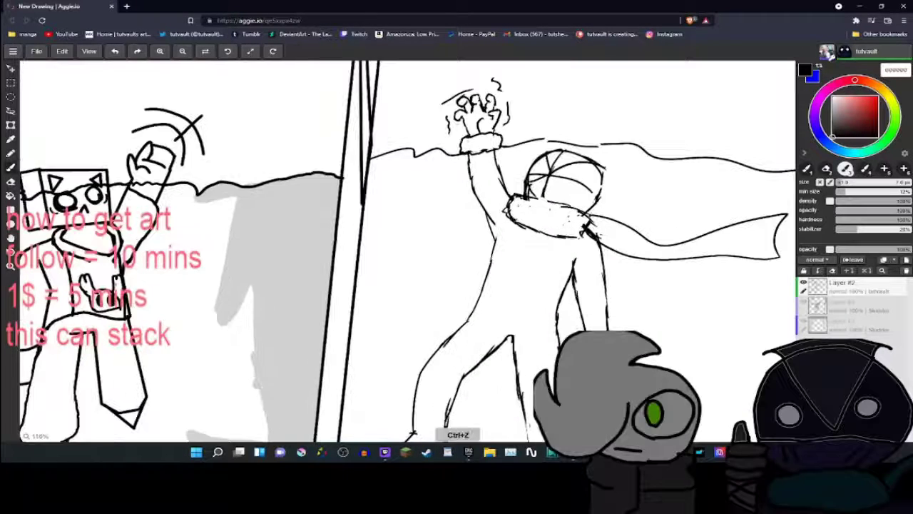
{"action": "mouse_move", "coordinate": [553, 187]}
{"action": "left_mouse_down"}
{"action": "mouse_move", "coordinate": [583, 196]}
{"action": "mouse_move", "coordinate": [578, 173]}
{"action": "mouse_move", "coordinate": [576, 182]}
{"action": "left_mouse_up"}
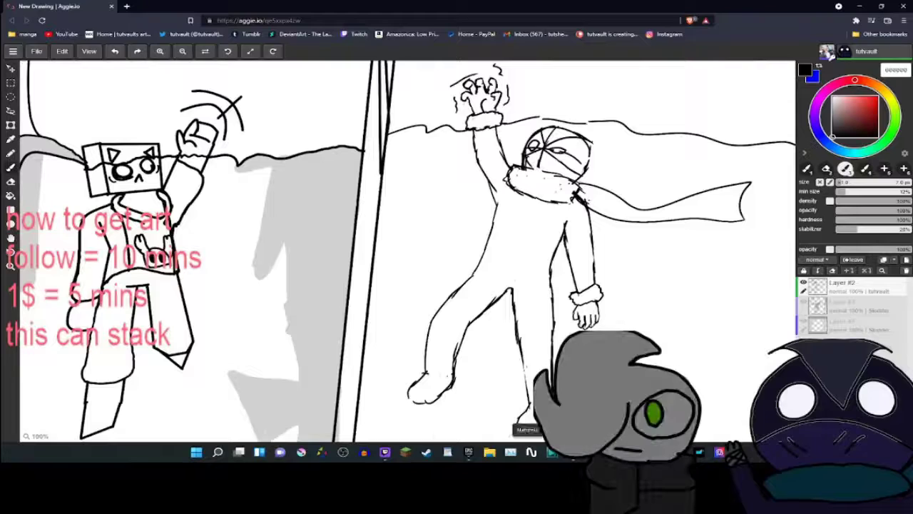
- Draw fluffy cuffs around both of the right figure's ankles
{"action": "left_click_drag", "start_coordinate": [399, 249], "coordinate": [446, 197]}
{"action": "key", "text": "ctrl+z"}
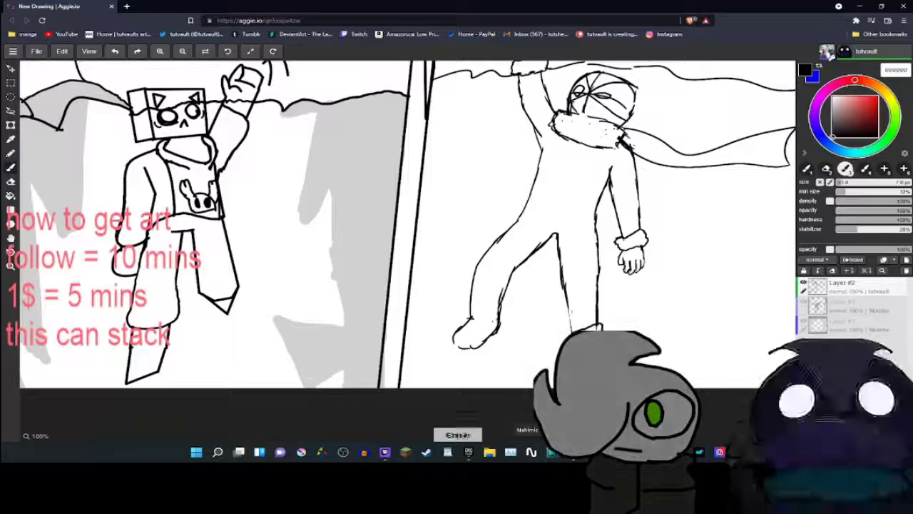
{"action": "scroll", "coordinate": [406, 225], "scroll_direction": "down", "scroll_amount": 3}
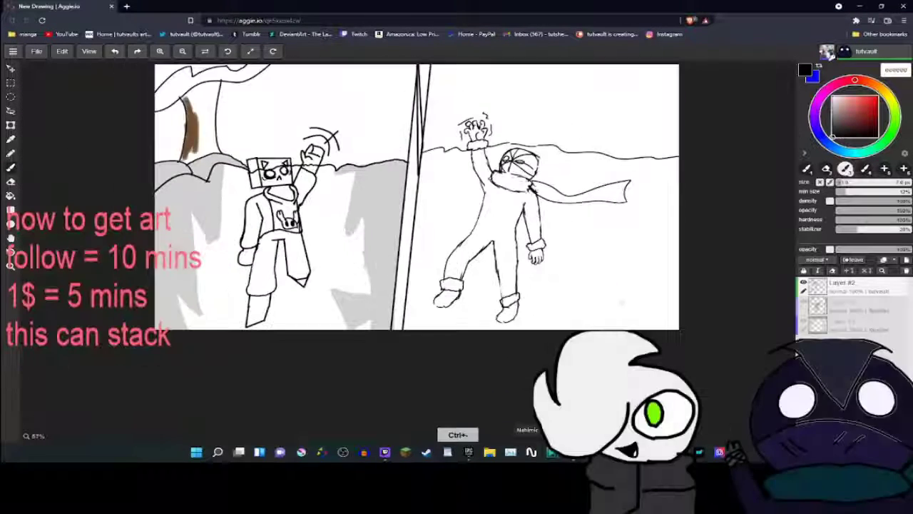
- Replace the first waistline curve with a fluffy jacket hem and draw the jacket's front line up to the scarf
{"action": "scroll", "coordinate": [407, 225], "scroll_direction": "up", "scroll_amount": 4}
{"action": "left_click_drag", "start_coordinate": [484, 250], "coordinate": [565, 263]}
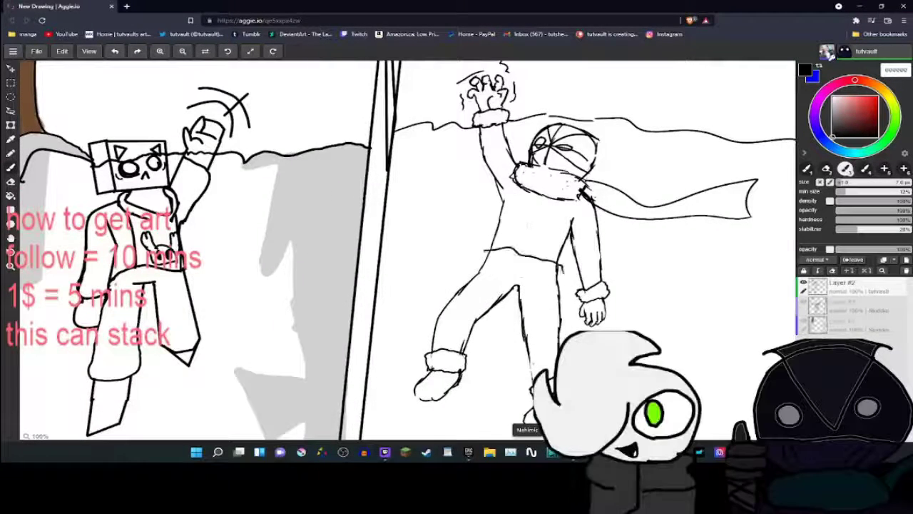
{"action": "left_click_drag", "start_coordinate": [499, 270], "coordinate": [560, 275]}
{"action": "key", "text": "ctrl+z"}
{"action": "key", "text": "ctrl+z"}
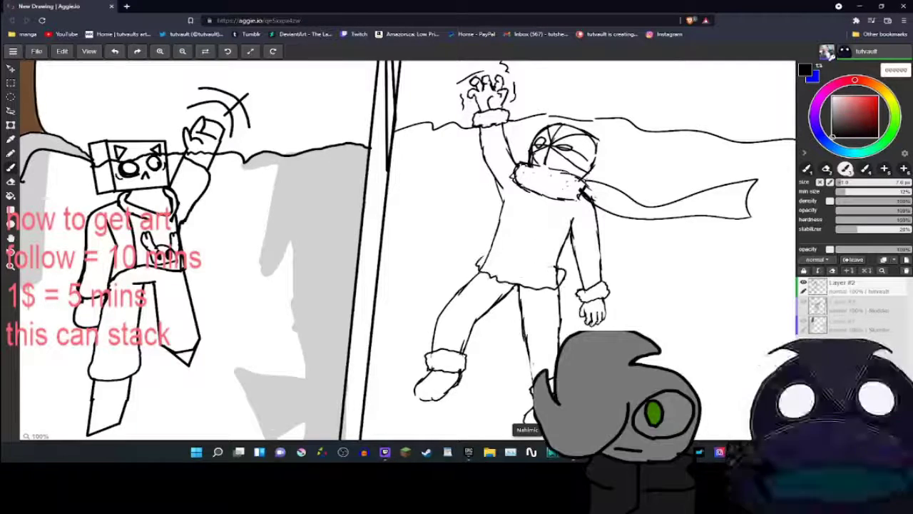
{"action": "scroll", "coordinate": [407, 243], "scroll_direction": "down", "scroll_amount": 2}
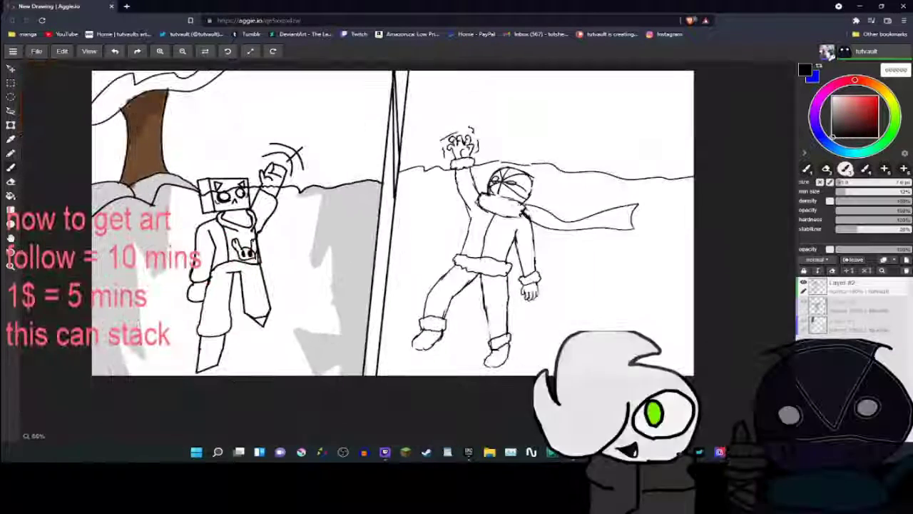
- Draw long diagonal slope lines on both sides of the right figure and a second wavy line above the horizon
{"action": "left_click_drag", "start_coordinate": [593, 296], "coordinate": [668, 215]}
{"action": "scroll", "coordinate": [406, 242], "scroll_direction": "up", "scroll_amount": 2}
{"action": "key", "text": "ctrl+z"}
{"action": "scroll", "coordinate": [402, 239], "scroll_direction": "down", "scroll_amount": 2}
{"action": "key", "text": "ctrl+z"}
{"action": "left_click_drag", "start_coordinate": [391, 276], "coordinate": [444, 198]}
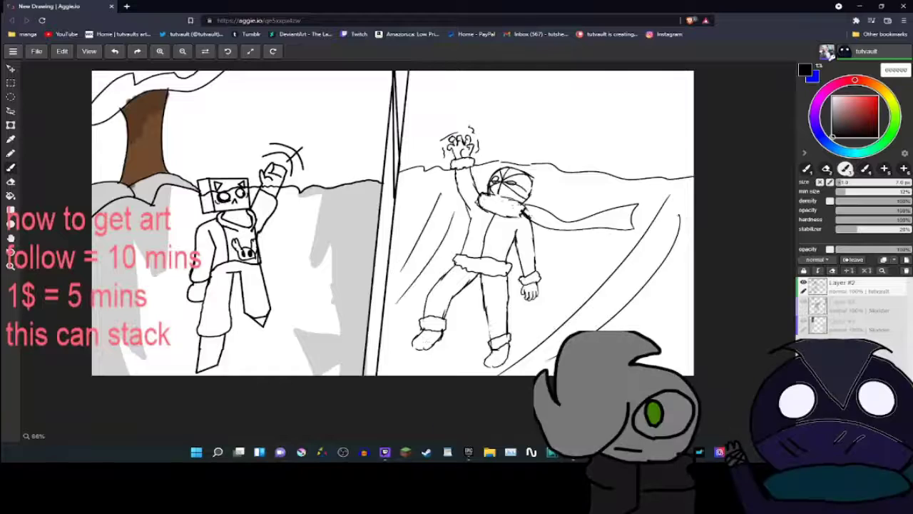
{"action": "left_click_drag", "start_coordinate": [397, 301], "coordinate": [452, 214]}
{"action": "scroll", "coordinate": [403, 239], "scroll_direction": "up", "scroll_amount": 2}
{"action": "scroll", "coordinate": [403, 239], "scroll_direction": "down", "scroll_amount": 3}
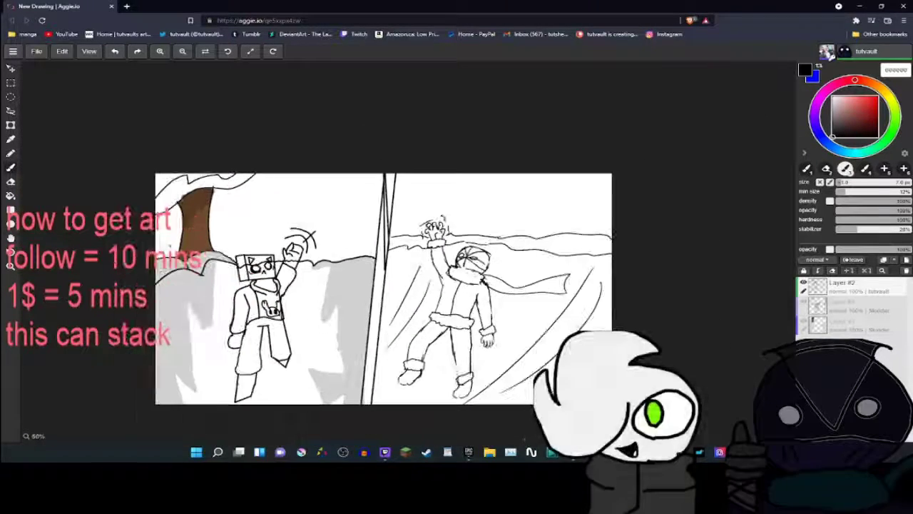
- Sketch a small sword hilt beside the right figure, undoing the curved crossguard and redrawing it as a short straight bar
{"action": "scroll", "coordinate": [403, 239], "scroll_direction": "up", "scroll_amount": 2}
{"action": "scroll", "coordinate": [403, 239], "scroll_direction": "up", "scroll_amount": 2}
{"action": "key", "text": "space"}
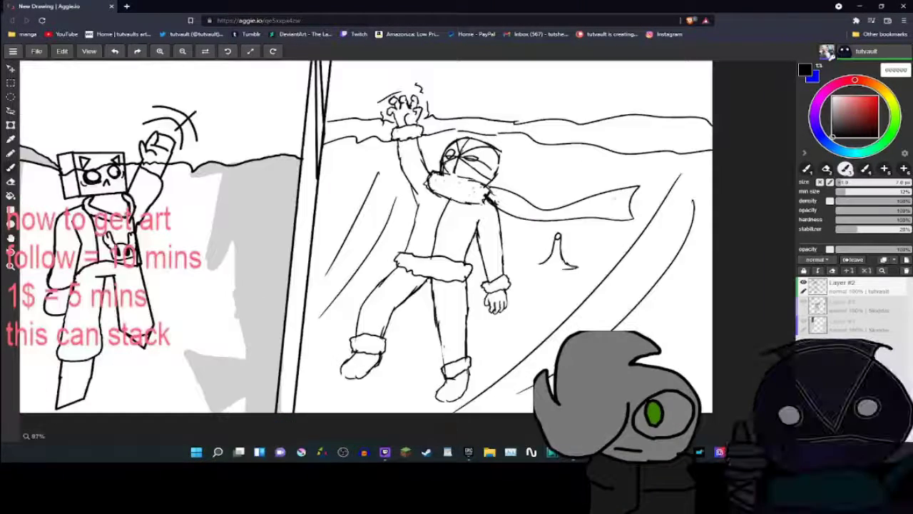
{"action": "left_click_drag", "start_coordinate": [535, 266], "coordinate": [577, 266]}
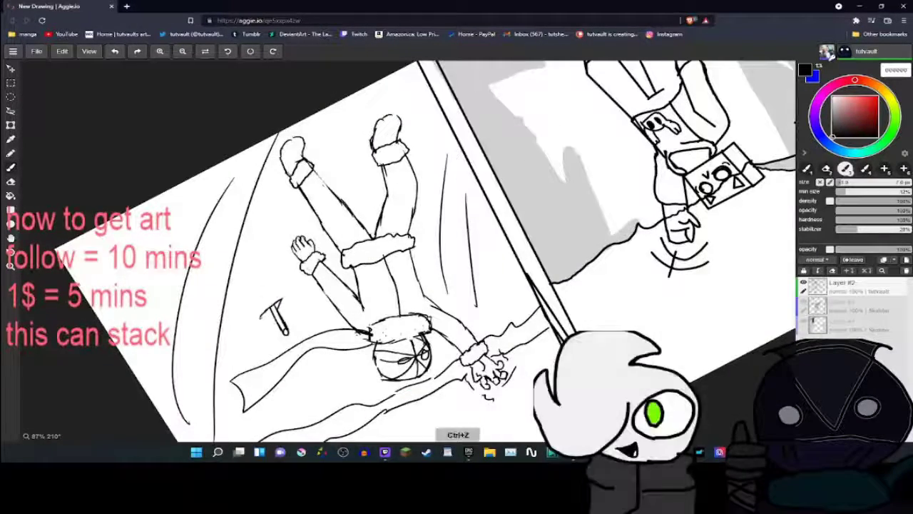
{"action": "key", "text": "ctrl+z"}
{"action": "key", "text": "ctrl+z"}
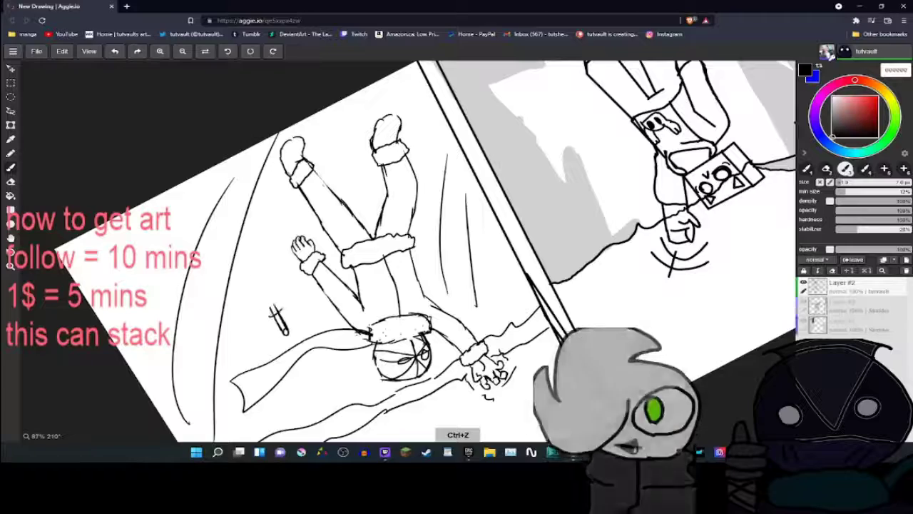
- Select the sword hilt, move it to the right panel's lower right area and enlarge it with a blade
{"action": "left_click_drag", "start_coordinate": [254, 264], "coordinate": [287, 332]}
{"action": "key", "text": "t"}
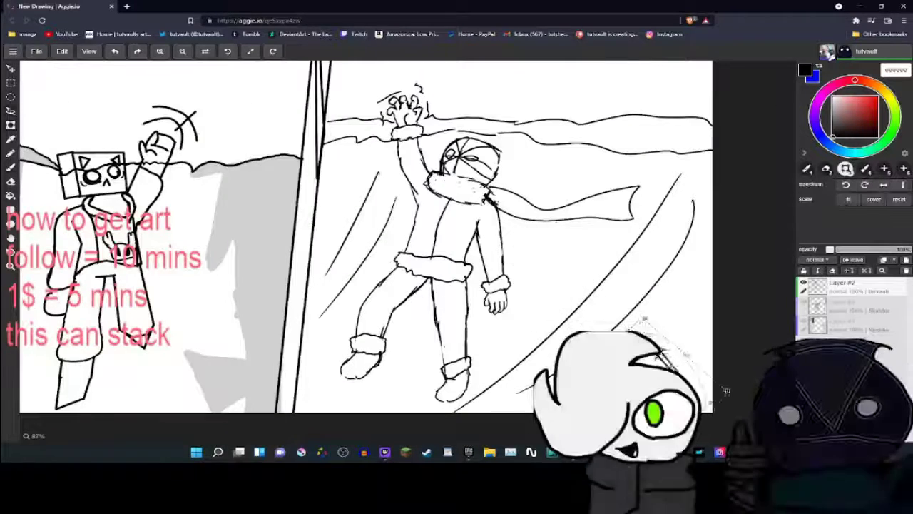
{"action": "mouse_move", "coordinate": [542, 250]}
{"action": "left_mouse_down"}
{"action": "mouse_move", "coordinate": [527, 256]}
{"action": "mouse_move", "coordinate": [492, 325]}
{"action": "mouse_move", "coordinate": [438, 377]}
{"action": "mouse_move", "coordinate": [464, 385]}
{"action": "mouse_move", "coordinate": [585, 271]}
{"action": "mouse_move", "coordinate": [685, 282]}
{"action": "mouse_move", "coordinate": [660, 304]}
{"action": "left_mouse_up"}
{"action": "key", "text": "Return"}
{"action": "key", "text": "t"}
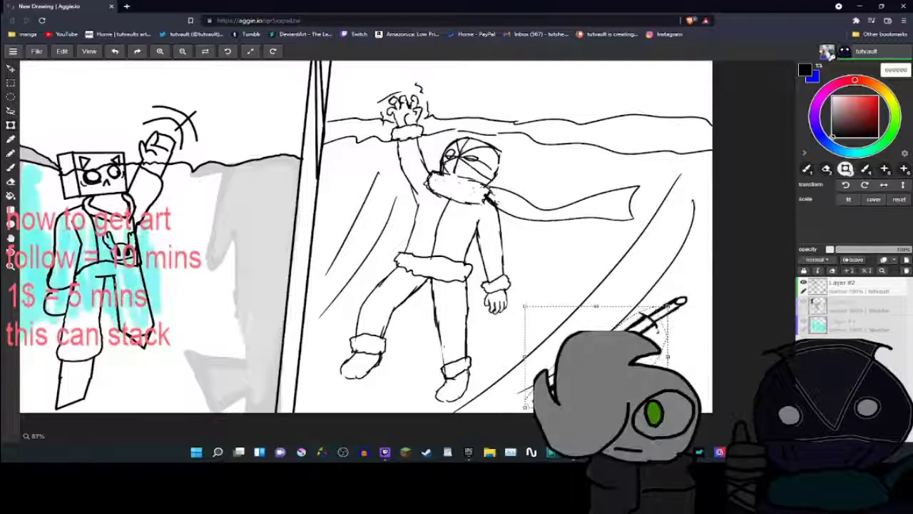
{"action": "key", "text": "Return"}
- Reposition the sword with its handle below the right figure's lowered hand and its blade slanting down toward the panel's corner
{"action": "left_click", "coordinate": [62, 50]}
{"action": "key", "text": "Escape"}
{"action": "key", "text": "ctrl+z"}
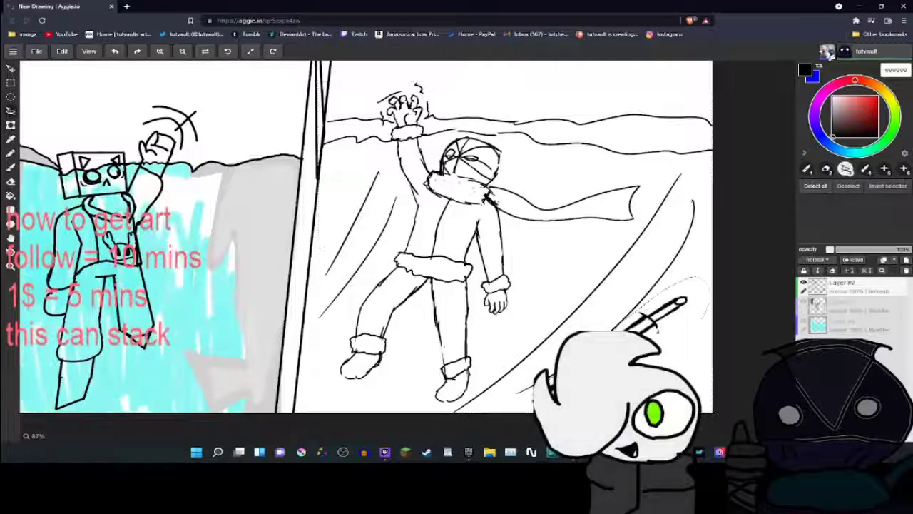
{"action": "key", "text": "ctrl+z"}
{"action": "left_click", "coordinate": [62, 51]}
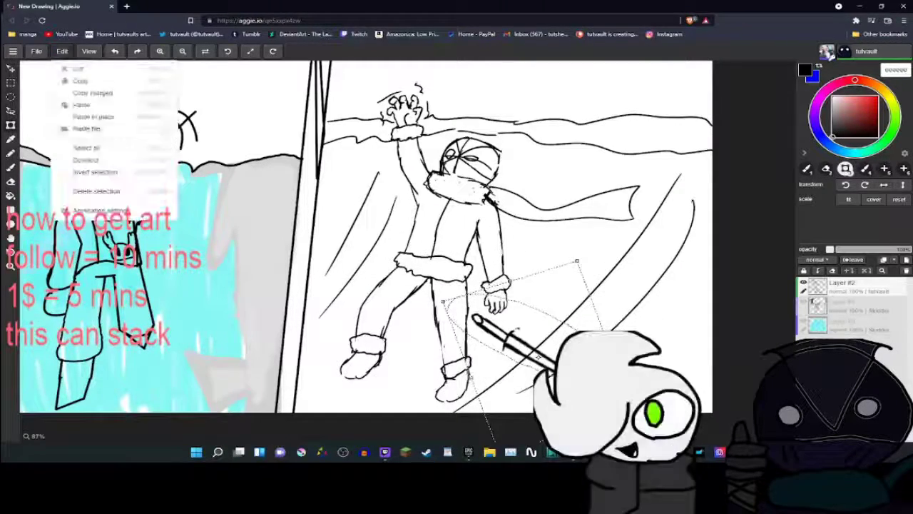
{"action": "key", "text": "Escape"}
- Add a layer beneath the line art and clean up the right figure's outlines, erasing stray marks and head guidelines
{"action": "key", "text": "ctrl+minus"}
{"action": "key", "text": "ctrl+plus"}
{"action": "key", "text": "ctrl+plus"}
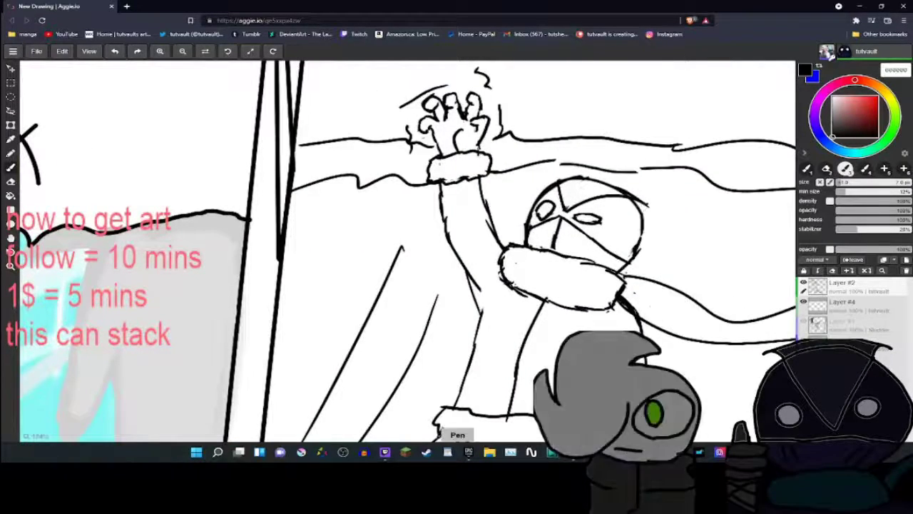
{"action": "key", "text": "ctrl+minus"}
{"action": "key", "text": "ctrl+plus"}
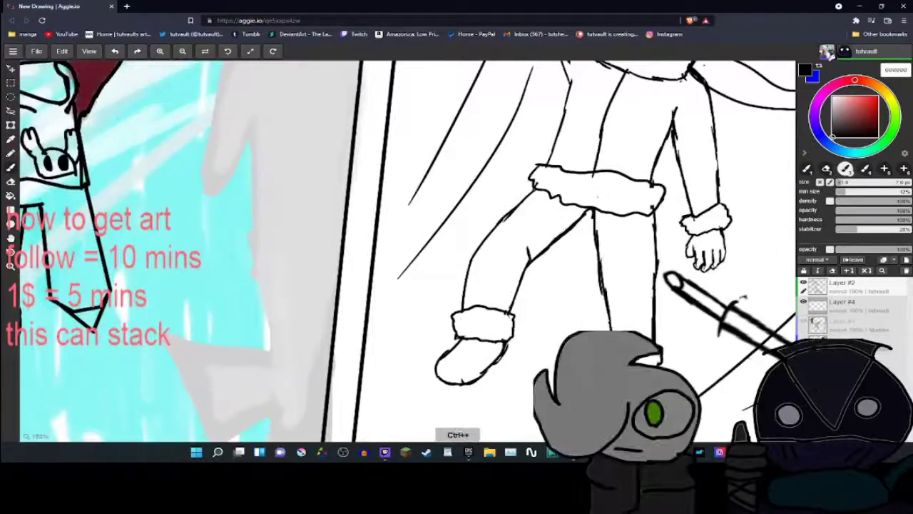
{"action": "key", "text": "ctrl+minus"}
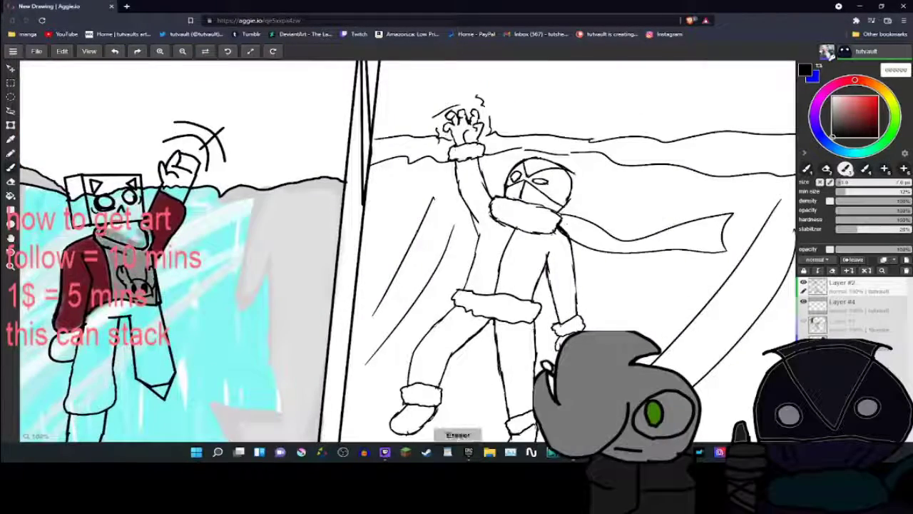
{"action": "key", "text": "ctrl+plus"}
{"action": "key", "text": "ctrl+minus"}
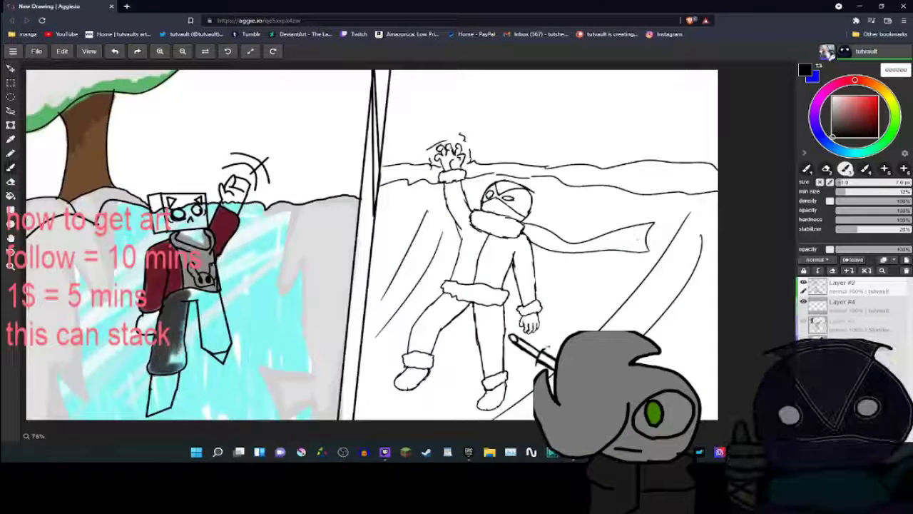
- Paint thick cyan-blue strokes along the bottom and left edges of the right panel on Layer #4
{"action": "key", "text": "b"}
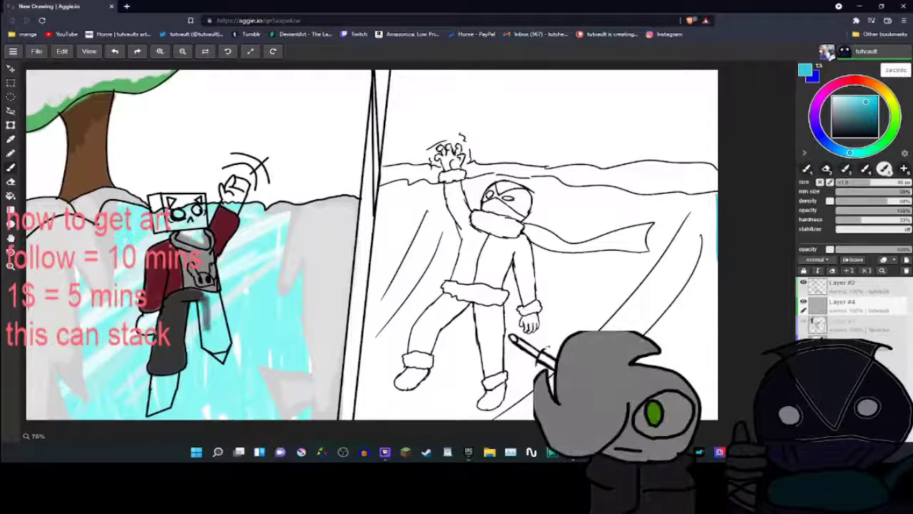
{"action": "key", "text": "ctrl+plus"}
{"action": "mouse_move", "coordinate": [499, 400]}
{"action": "left_mouse_down"}
{"action": "mouse_move", "coordinate": [378, 300]}
{"action": "mouse_move", "coordinate": [610, 304]}
{"action": "left_mouse_up"}
{"action": "left_click_drag", "start_coordinate": [514, 308], "coordinate": [792, 308]}
{"action": "left_click_drag", "start_coordinate": [432, 274], "coordinate": [428, 318]}
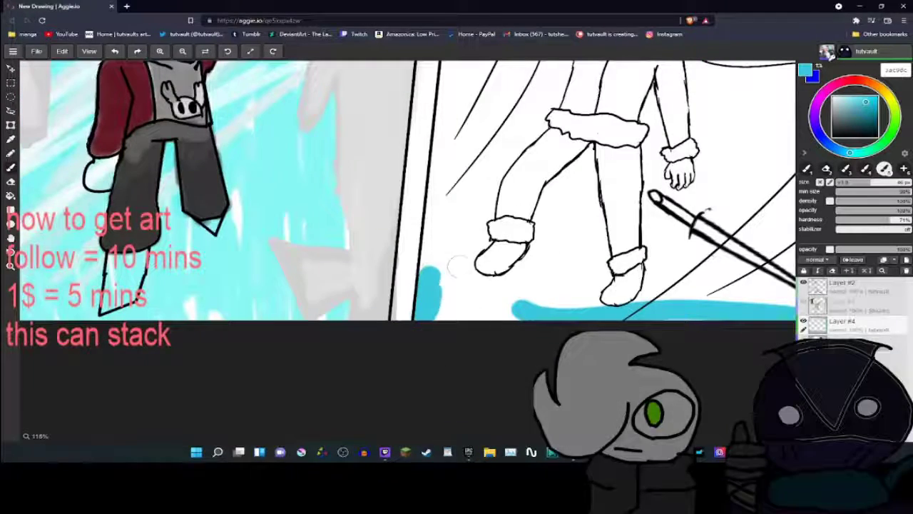
{"action": "key", "text": "ctrl+minus"}
{"action": "key", "text": "ctrl+plus"}
{"action": "mouse_move", "coordinate": [460, 139]}
{"action": "left_mouse_down"}
{"action": "mouse_move", "coordinate": [439, 421]}
{"action": "mouse_move", "coordinate": [457, 264]}
{"action": "left_mouse_up"}
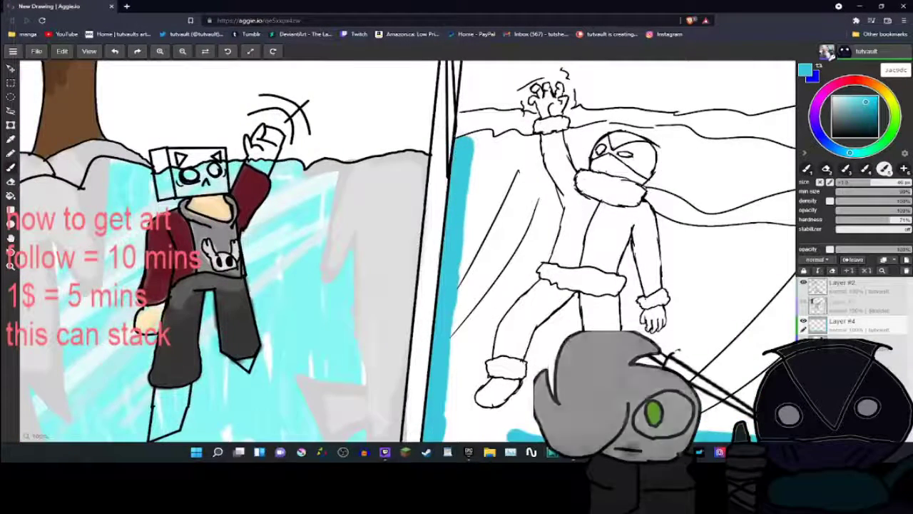
- Extend the cyan-blue border strokes along the slope's upper edge and around the right panel's remaining edges
{"action": "key", "text": "ctrl+plus"}
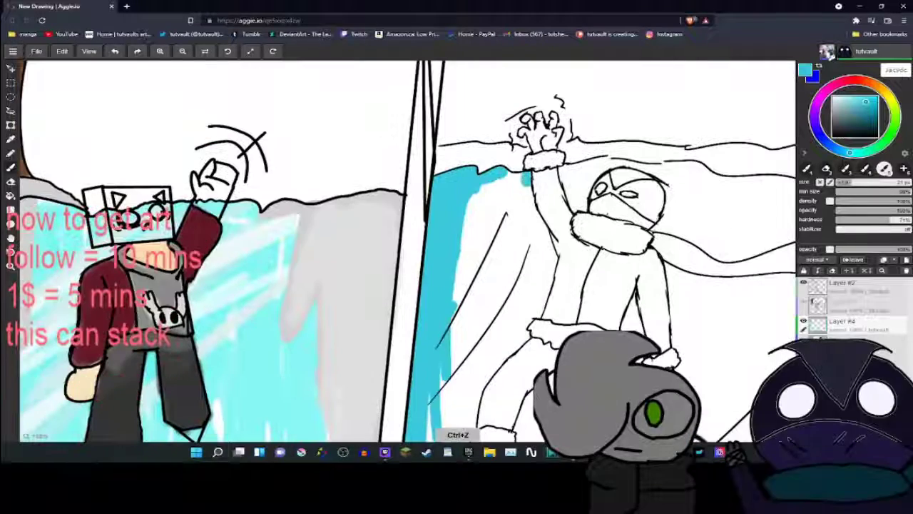
{"action": "key", "text": "ctrl+z"}
{"action": "mouse_move", "coordinate": [512, 126]}
{"action": "left_mouse_down"}
{"action": "mouse_move", "coordinate": [551, 185]}
{"action": "mouse_move", "coordinate": [599, 163]}
{"action": "mouse_move", "coordinate": [428, 272]}
{"action": "left_mouse_up"}
{"action": "mouse_move", "coordinate": [531, 114]}
{"action": "left_mouse_down"}
{"action": "mouse_move", "coordinate": [564, 179]}
{"action": "mouse_move", "coordinate": [638, 265]}
{"action": "left_mouse_up"}
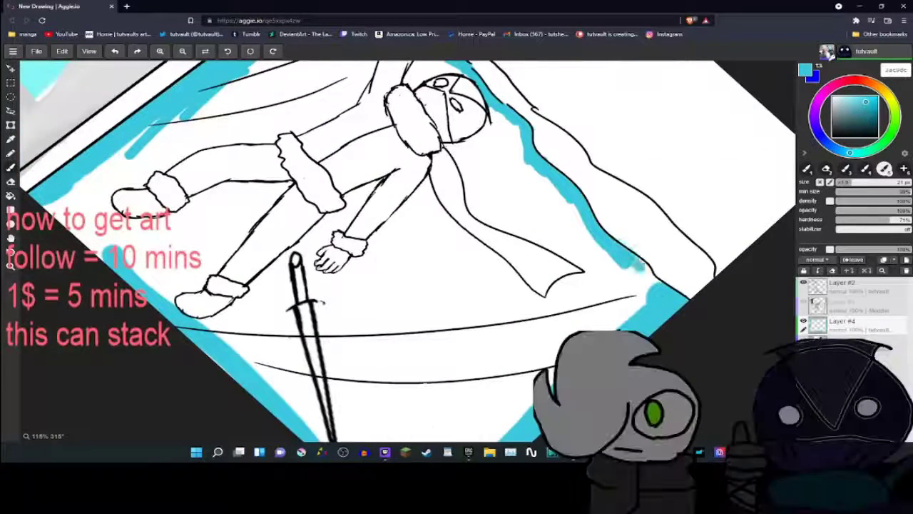
{"action": "left_click_drag", "start_coordinate": [407, 249], "coordinate": [589, 168]}
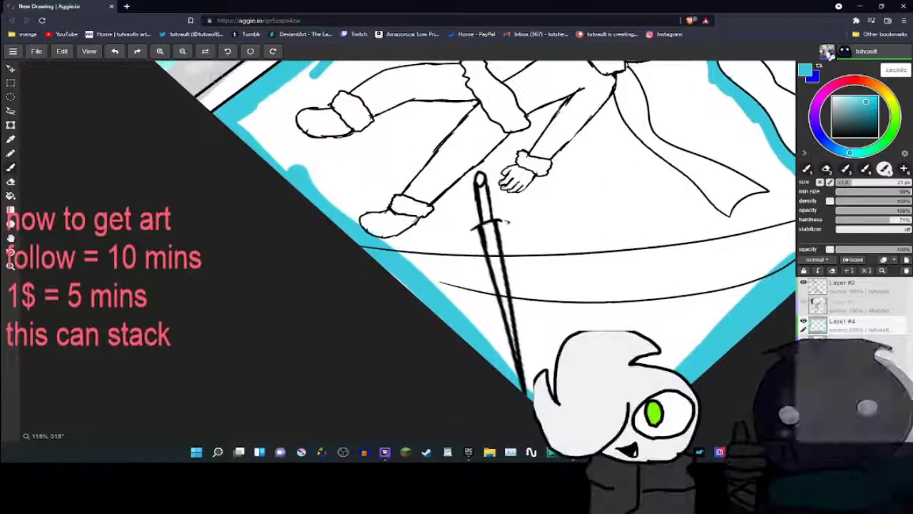
- Fill the slope area inside the border strokes with cyan-blue, using a fill tolerance of 255
{"action": "scroll", "coordinate": [407, 214], "scroll_direction": "down", "scroll_amount": 5}
{"action": "key", "text": "space"}
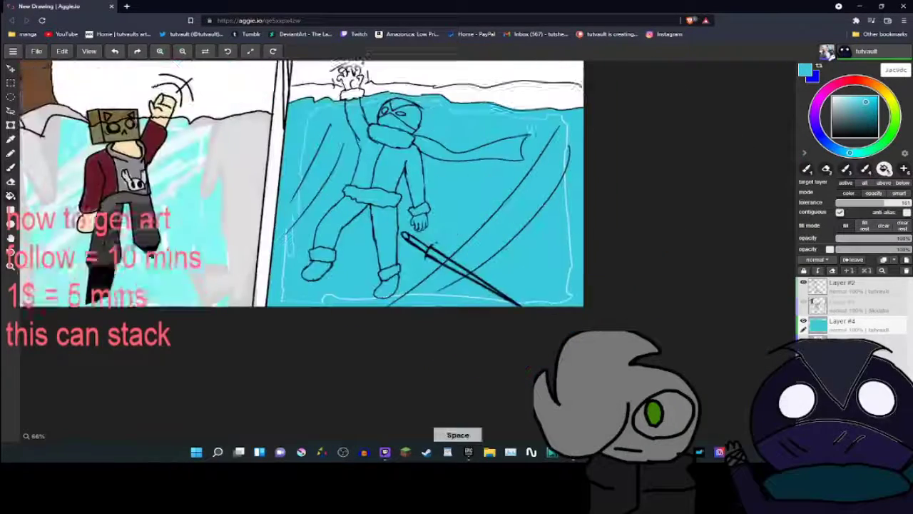
{"action": "key", "text": "g"}
{"action": "key", "text": "ctrl+z"}
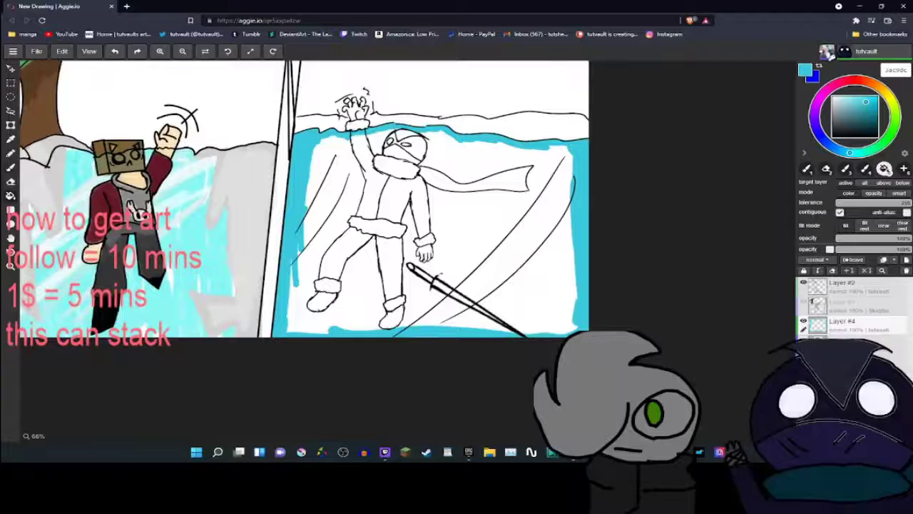
{"action": "left_click", "coordinate": [542, 292]}
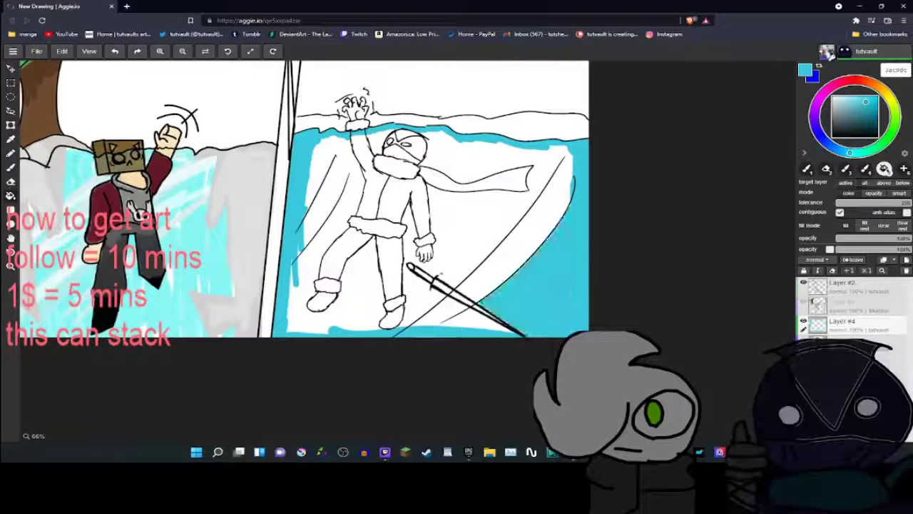
{"action": "key", "text": "ctrl+z"}
{"action": "key", "text": "ctrl+y"}
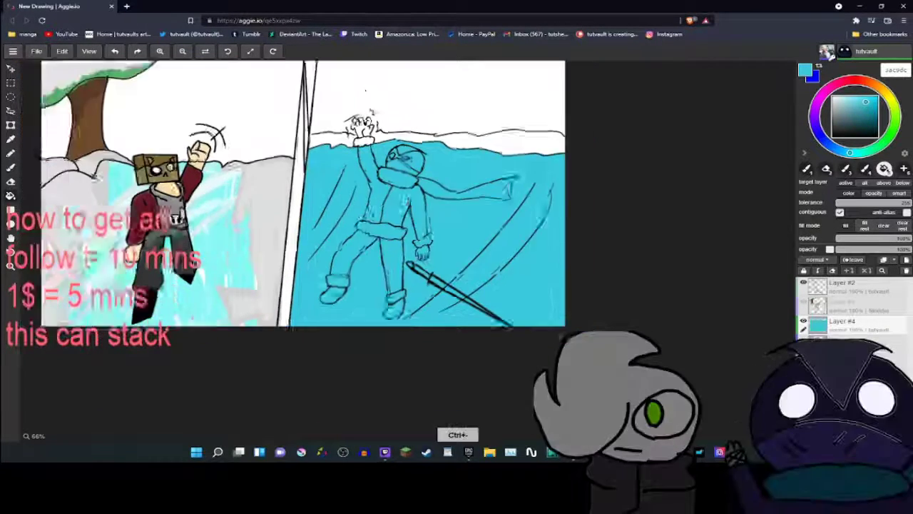
- Paint the snowbank strip above the blue slope light gray (#dfdfdf) with the 21 px hard brush
{"action": "key", "text": "b"}
{"action": "scroll", "coordinate": [303, 232], "scroll_direction": "up", "scroll_amount": 1}
{"action": "scroll", "coordinate": [399, 250], "scroll_direction": "up", "scroll_amount": 2}
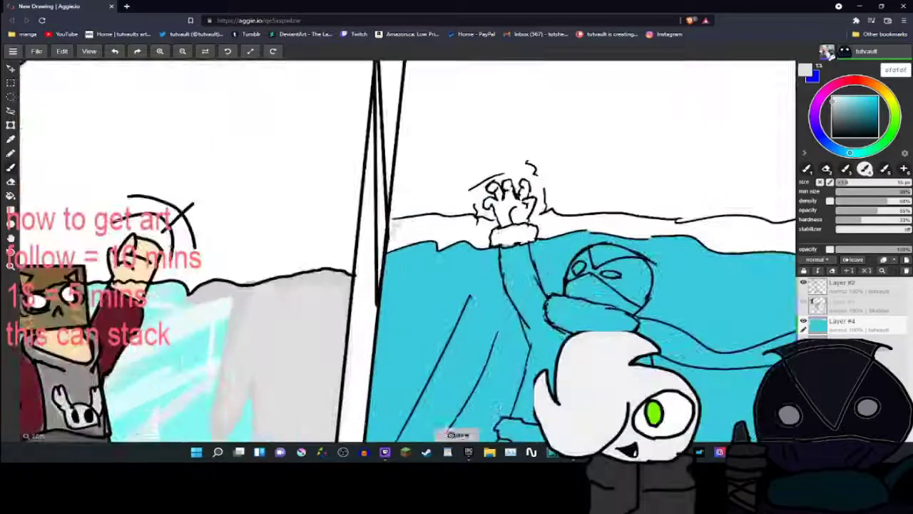
{"action": "scroll", "coordinate": [399, 250], "scroll_direction": "down", "scroll_amount": 2}
{"action": "scroll", "coordinate": [407, 250], "scroll_direction": "up", "scroll_amount": 3}
{"action": "key", "text": "ctrl+z"}
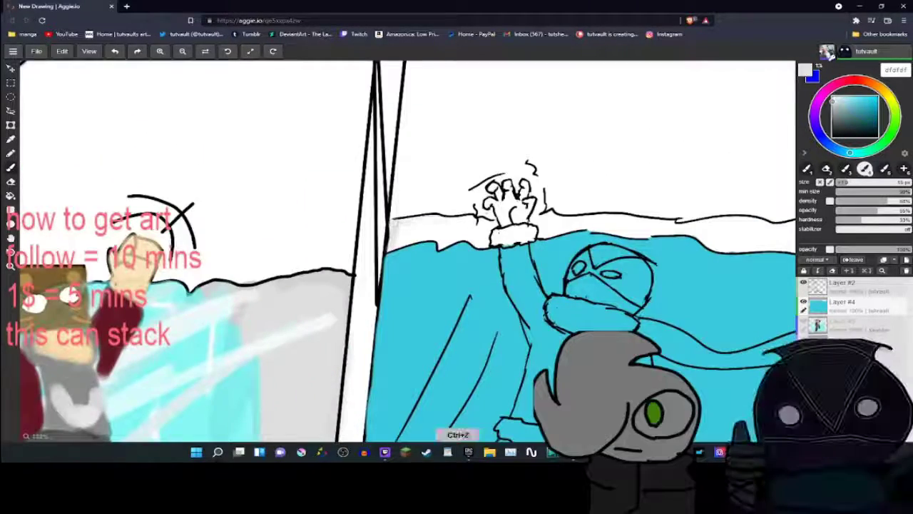
{"action": "key", "text": "ctrl+z"}
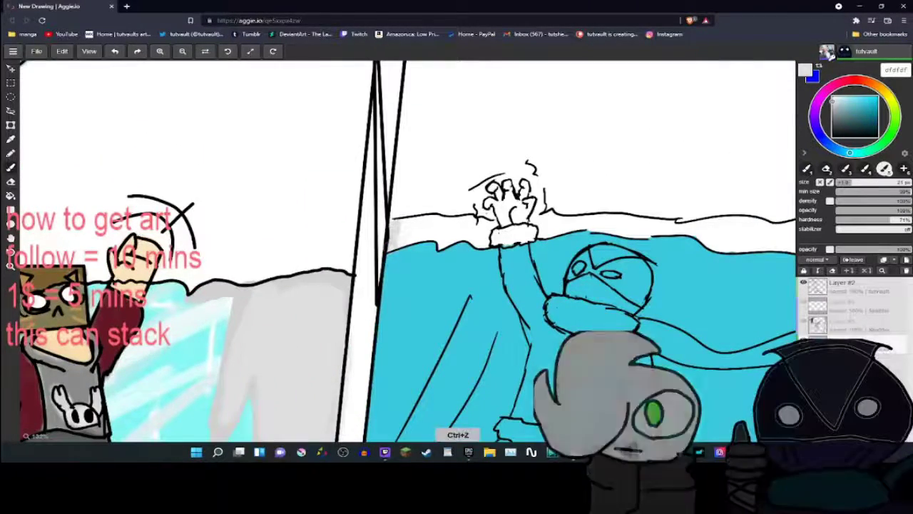
{"action": "scroll", "coordinate": [408, 246], "scroll_direction": "up", "scroll_amount": 1}
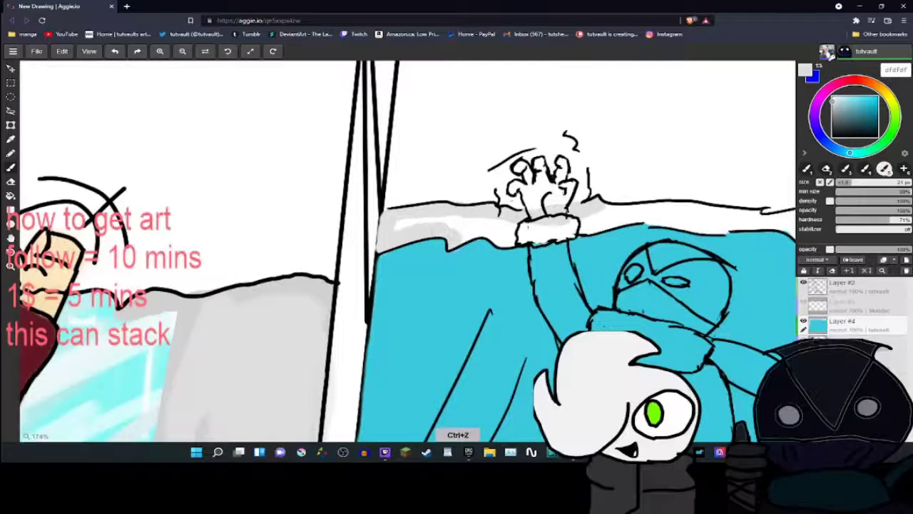
{"action": "scroll", "coordinate": [406, 250], "scroll_direction": "up", "scroll_amount": 1}
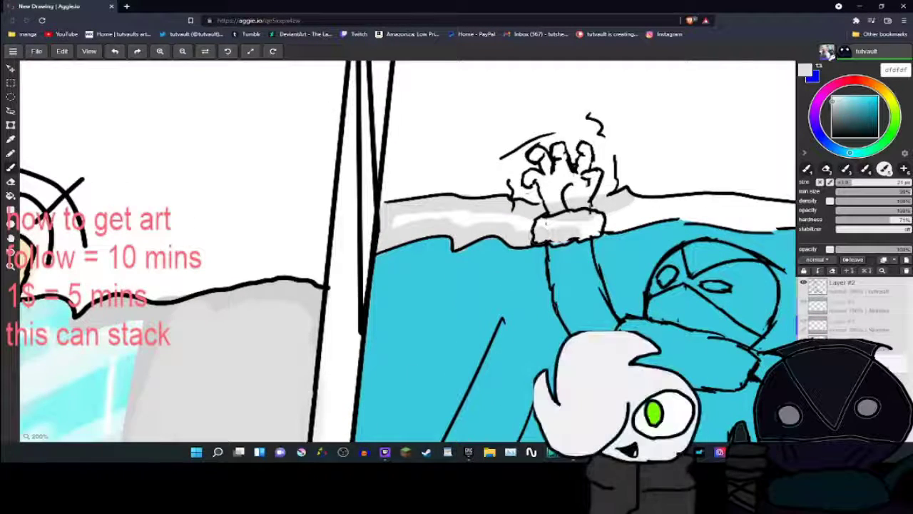
{"action": "left_click_drag", "start_coordinate": [499, 249], "coordinate": [363, 224]}
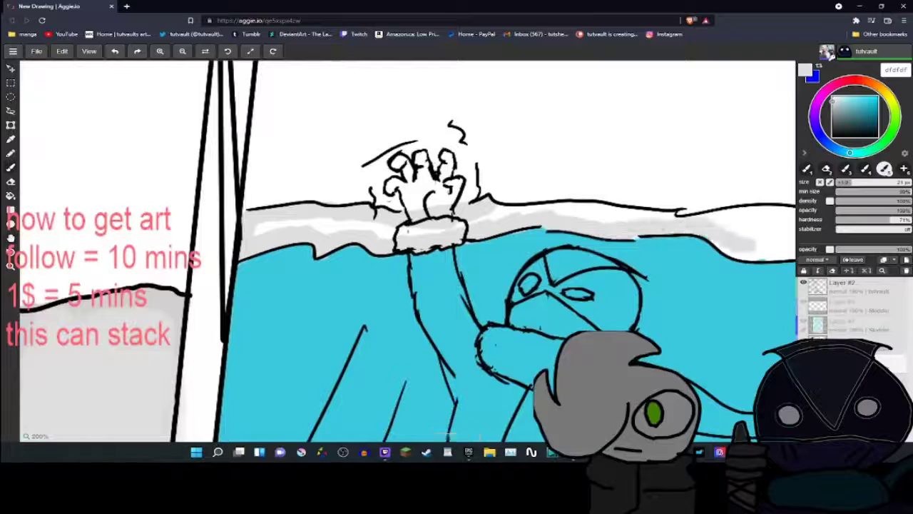
- Line the right panel's sky edges with light gray and fill the whole sky in the same color
{"action": "left_click_drag", "start_coordinate": [542, 228], "coordinate": [75, 271]}
{"action": "mouse_move", "coordinate": [357, 250]}
{"action": "left_mouse_down"}
{"action": "mouse_move", "coordinate": [357, 385]}
{"action": "mouse_move", "coordinate": [357, 271]}
{"action": "mouse_move", "coordinate": [356, 342]}
{"action": "left_mouse_up"}
{"action": "left_click_drag", "start_coordinate": [719, 116], "coordinate": [761, 122]}
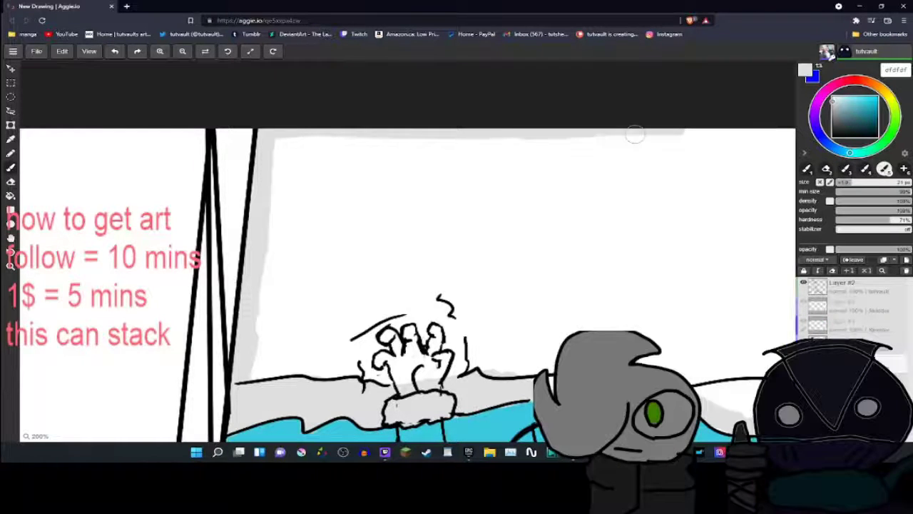
{"action": "scroll", "coordinate": [635, 134], "scroll_direction": "down", "scroll_amount": 2}
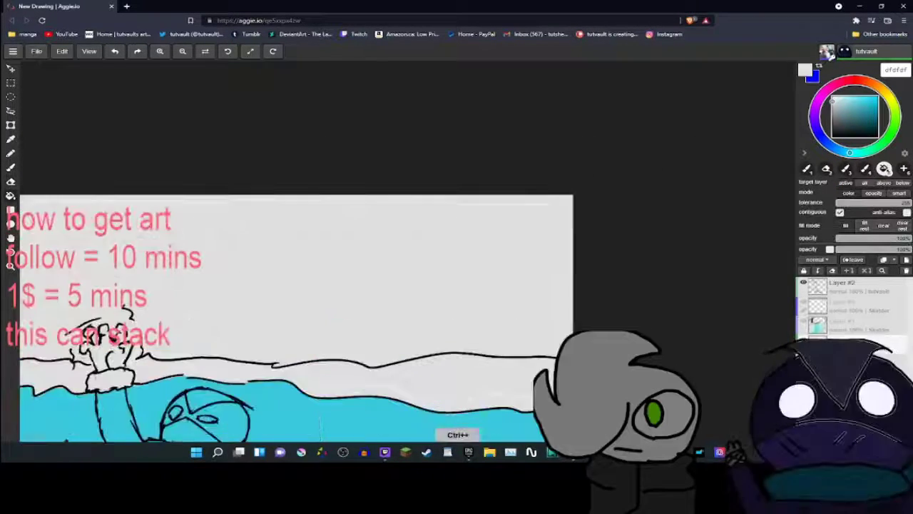
- Paint soft white highlights on the right panel's snowbank and white snow dots across its gray sky
{"action": "key", "text": "1"}
{"action": "key", "text": "ctrl+z"}
{"action": "left_click_drag", "start_coordinate": [414, 233], "coordinate": [441, 230]}
{"action": "left_click_drag", "start_coordinate": [376, 254], "coordinate": [416, 251]}
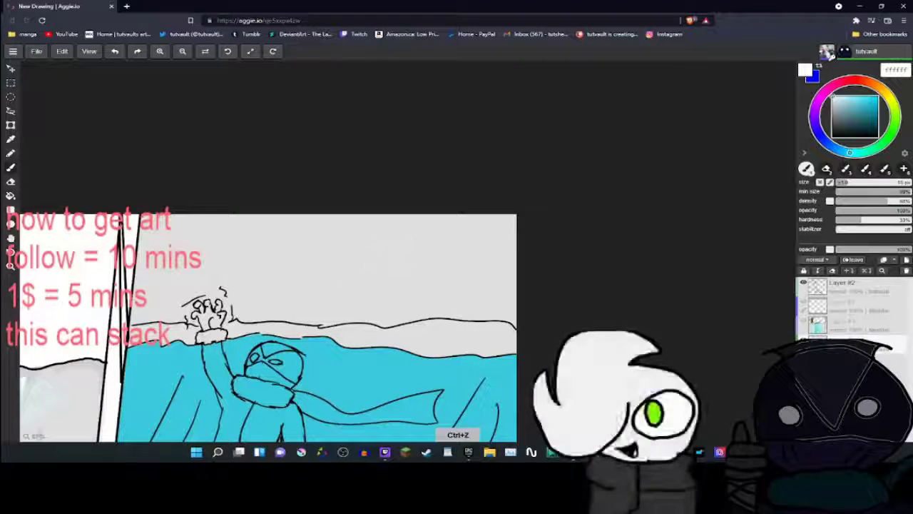
{"action": "left_click_drag", "start_coordinate": [164, 242], "coordinate": [357, 275]}
{"action": "key", "text": "ctrl+z"}
{"action": "key", "text": "4"}
{"action": "mouse_move", "coordinate": [490, 325]}
{"action": "left_mouse_down"}
{"action": "mouse_move", "coordinate": [413, 326]}
{"action": "mouse_move", "coordinate": [422, 340]}
{"action": "mouse_move", "coordinate": [344, 333]}
{"action": "left_mouse_up"}
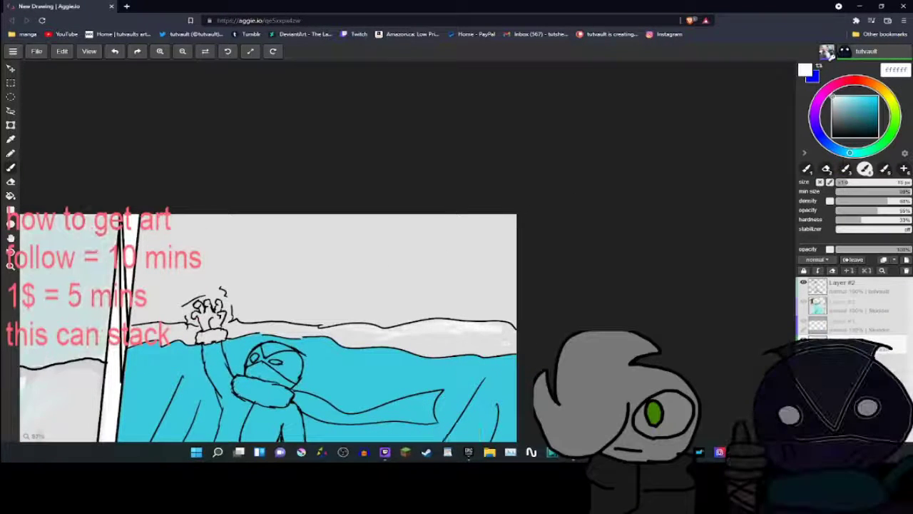
{"action": "key", "text": "ctrl+minus"}
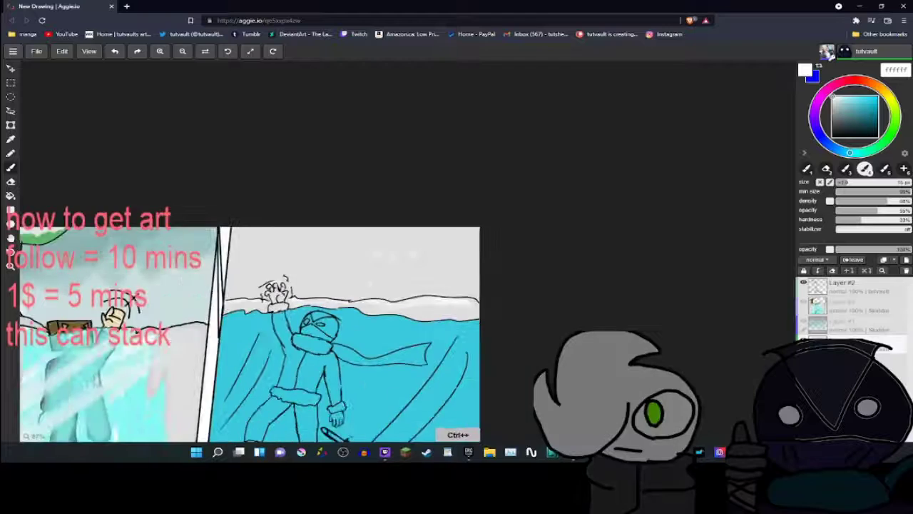
- Brush a band of dark gray (#616161) clouds along the top of the right panel's sky with a large soft brush
{"action": "left_click", "coordinate": [832, 121]}
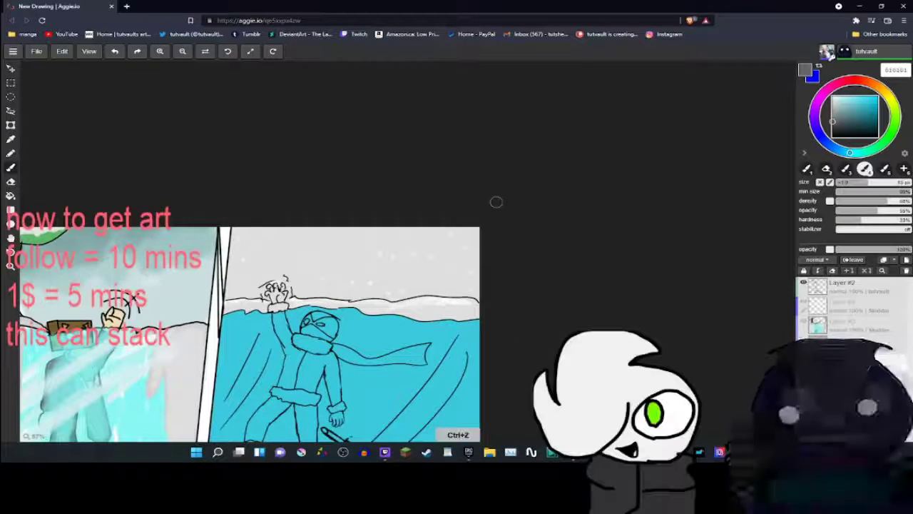
{"action": "left_click_drag", "start_coordinate": [475, 234], "coordinate": [460, 246]}
{"action": "left_click_drag", "start_coordinate": [456, 210], "coordinate": [428, 207]}
{"action": "key", "text": "ctrl+z"}
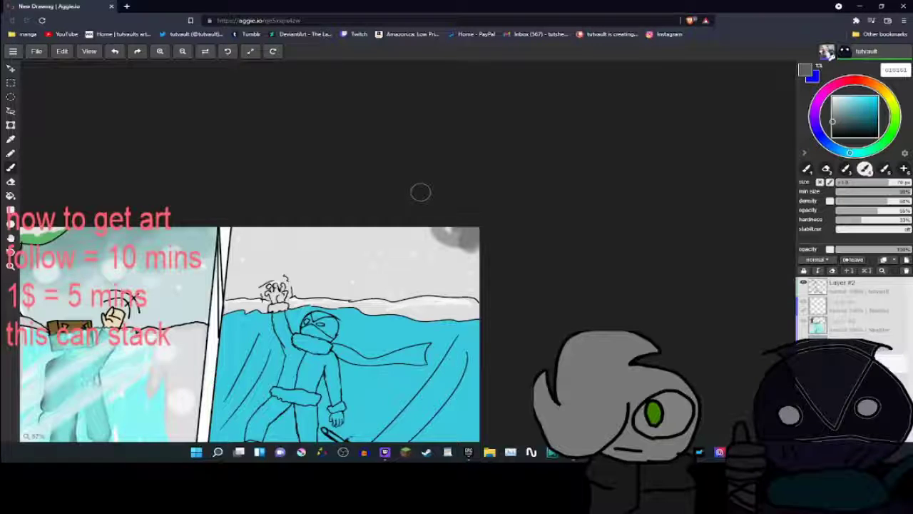
{"action": "mouse_move", "coordinate": [463, 217]}
{"action": "left_mouse_down"}
{"action": "mouse_move", "coordinate": [221, 218]}
{"action": "mouse_move", "coordinate": [312, 217]}
{"action": "left_mouse_up"}
{"action": "key", "text": "ctrl+z"}
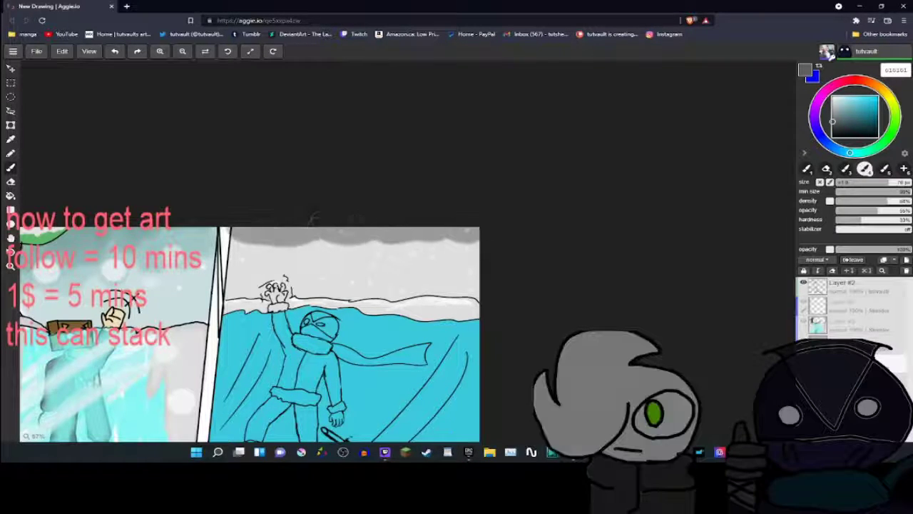
- Try to paint the fingers and palm of the right figure's raised hand mid gray (#a9a9a9)
{"action": "scroll", "coordinate": [312, 218], "scroll_direction": "up", "scroll_amount": 6}
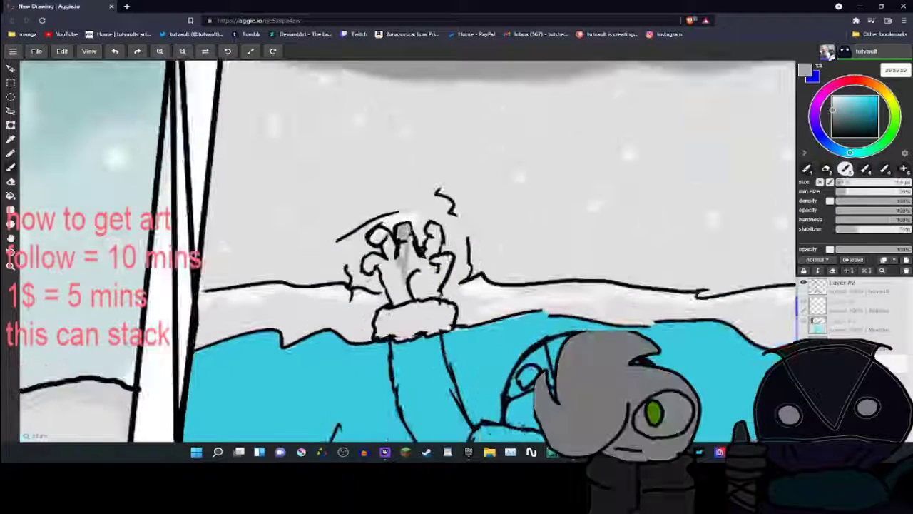
{"action": "mouse_move", "coordinate": [405, 229]}
{"action": "left_mouse_down"}
{"action": "mouse_move", "coordinate": [401, 277]}
{"action": "mouse_move", "coordinate": [372, 274]}
{"action": "left_mouse_up"}
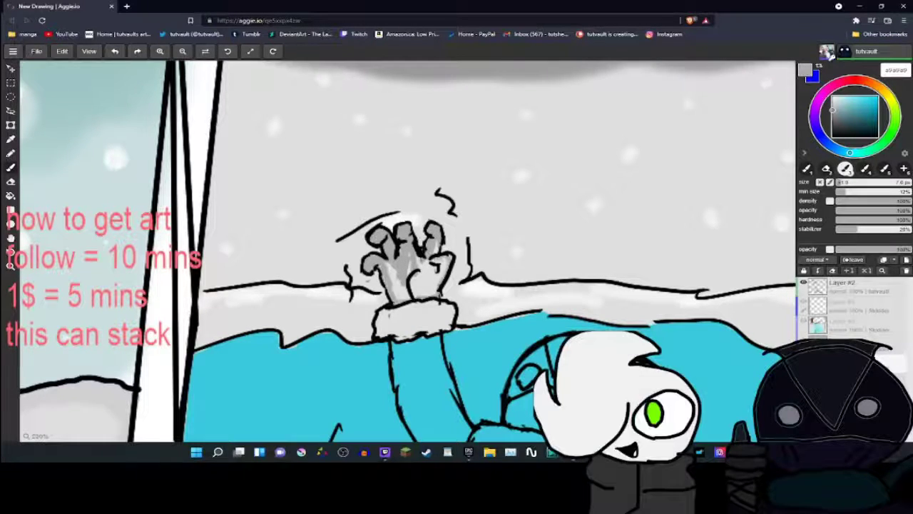
{"action": "scroll", "coordinate": [402, 245], "scroll_direction": "up", "scroll_amount": 2}
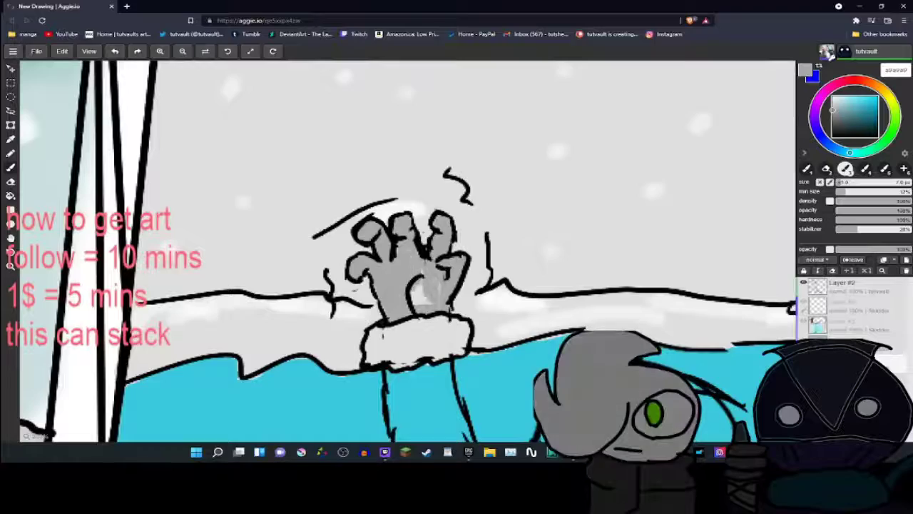
{"action": "scroll", "coordinate": [403, 245], "scroll_direction": "down", "scroll_amount": 3}
{"action": "scroll", "coordinate": [499, 264], "scroll_direction": "up", "scroll_amount": 2}
{"action": "key", "text": "ctrl+z"}
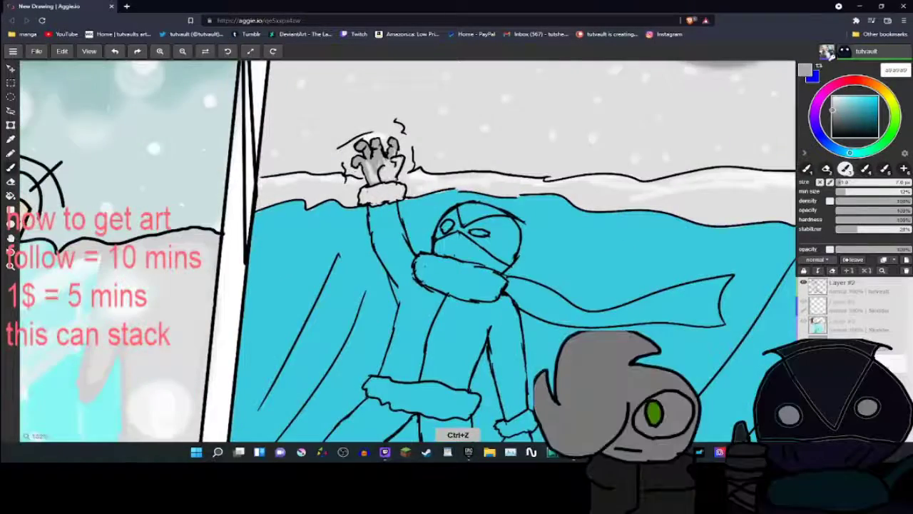
- Lower the opacity of the right panel's background layer to 54%
{"action": "scroll", "coordinate": [402, 244], "scroll_direction": "up", "scroll_amount": 1}
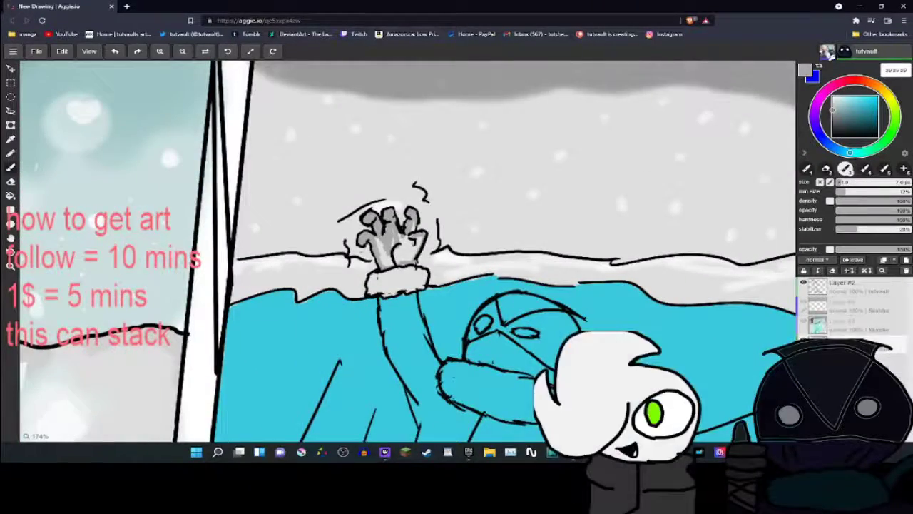
{"action": "scroll", "coordinate": [402, 245], "scroll_direction": "down", "scroll_amount": 3}
{"action": "scroll", "coordinate": [402, 244], "scroll_direction": "up", "scroll_amount": 3}
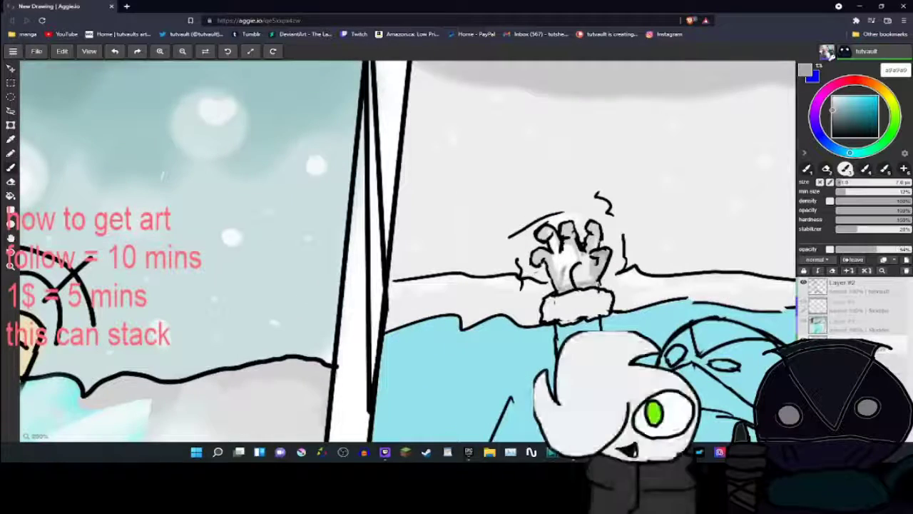
{"action": "scroll", "coordinate": [407, 250], "scroll_direction": "down", "scroll_amount": 2}
{"action": "scroll", "coordinate": [406, 250], "scroll_direction": "up", "scroll_amount": 2}
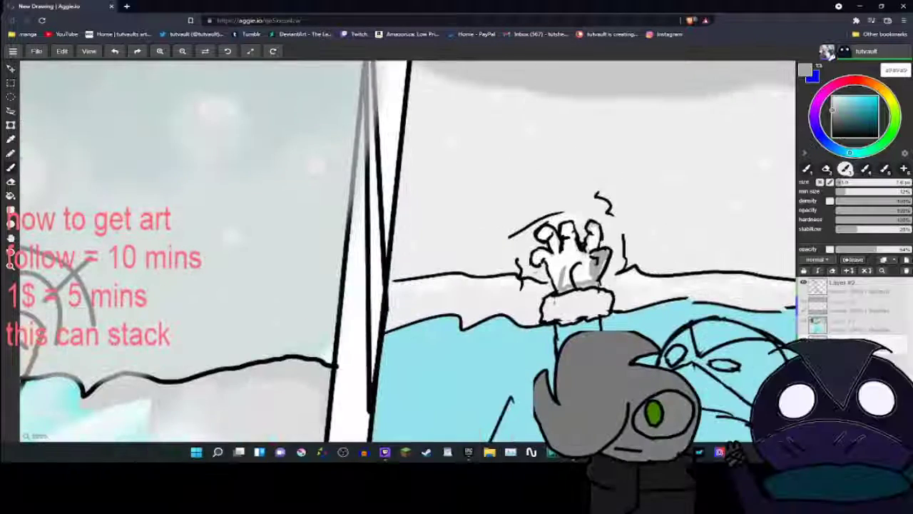
- Repaint the right figure's raised hand solid gray (#a9a9a9), covering all fingers and the palm
{"action": "scroll", "coordinate": [455, 433], "scroll_direction": "up", "scroll_amount": 2}
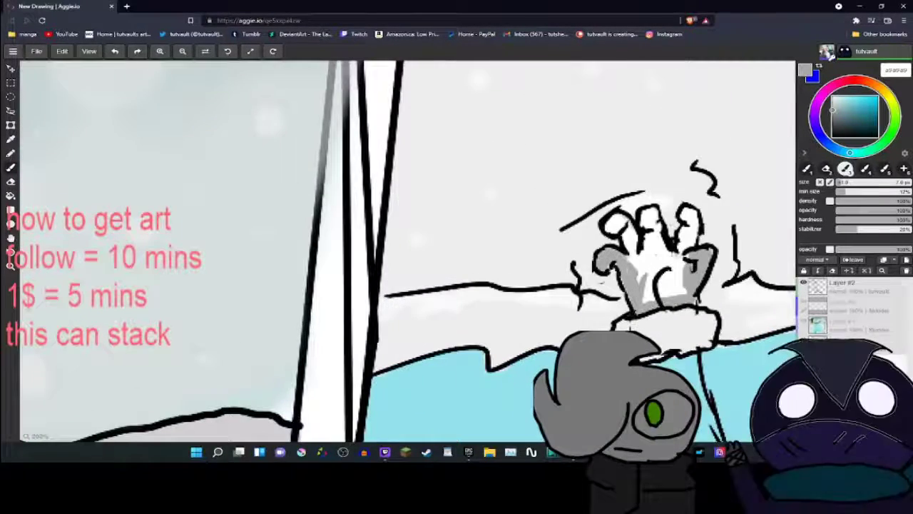
{"action": "key", "text": "ctrl+minus"}
{"action": "key", "text": "ctrl+minus"}
{"action": "key", "text": "ctrl+minus"}
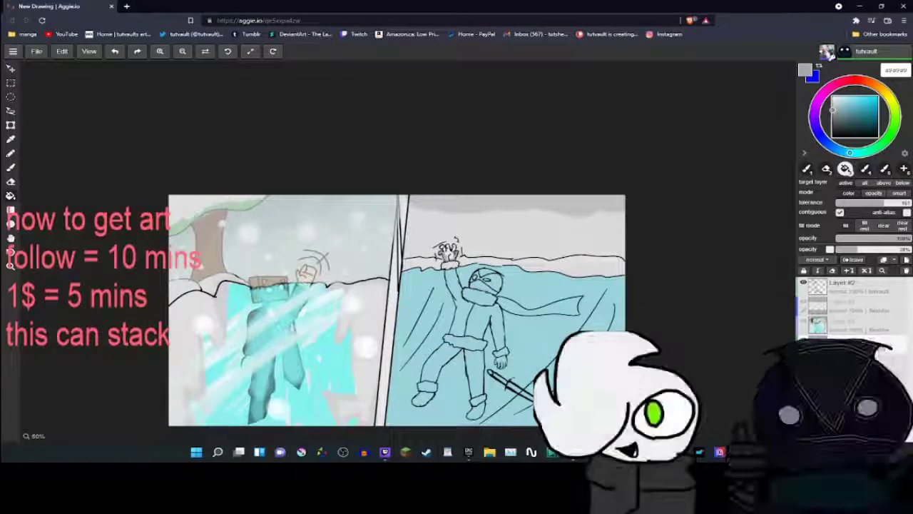
{"action": "key", "text": "ctrl+plus"}
{"action": "key", "text": "ctrl+plus"}
{"action": "key", "text": "ctrl+plus"}
{"action": "key", "text": "b"}
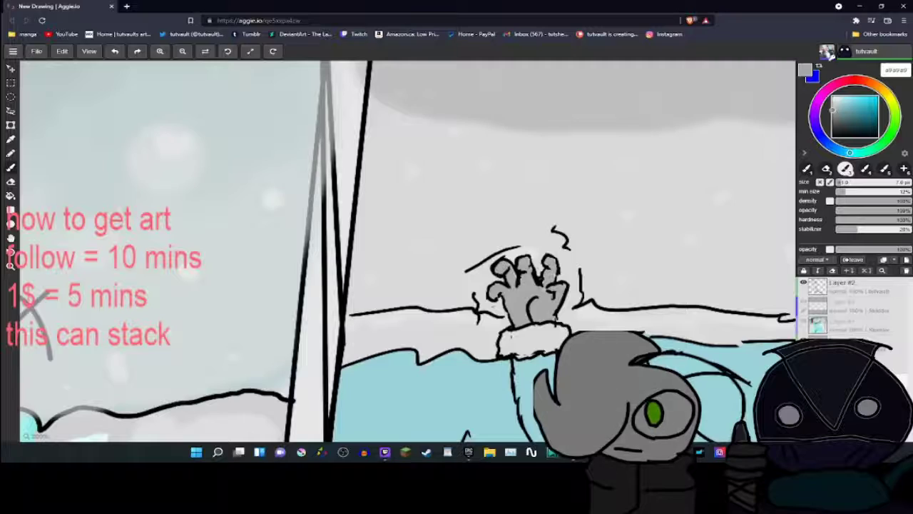
{"action": "key", "text": "ctrl+minus"}
{"action": "key", "text": "ctrl+minus"}
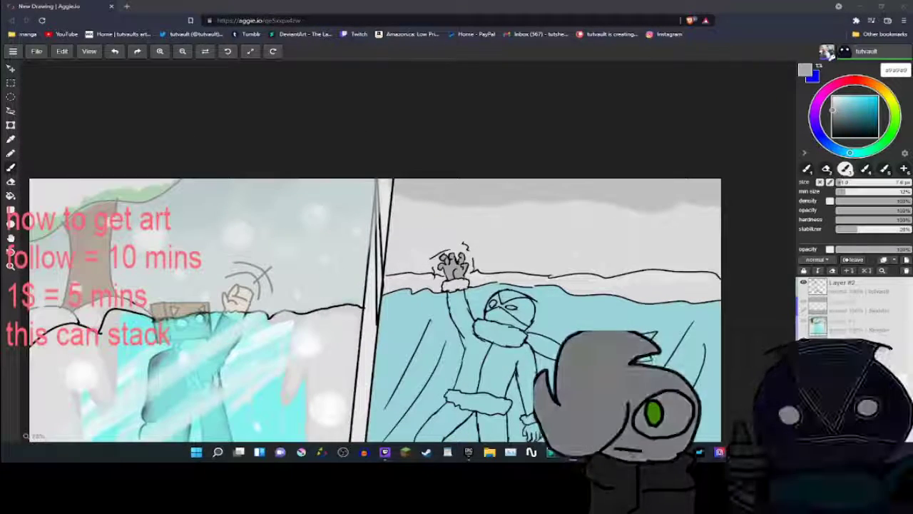
- Paint the mask area around both of the right figure's eyes gray (#a9a9a9), leaving the eyes unpainted
{"action": "key", "text": "ctrl+plus"}
{"action": "key", "text": "ctrl+plus"}
{"action": "key", "text": "ctrl+plus"}
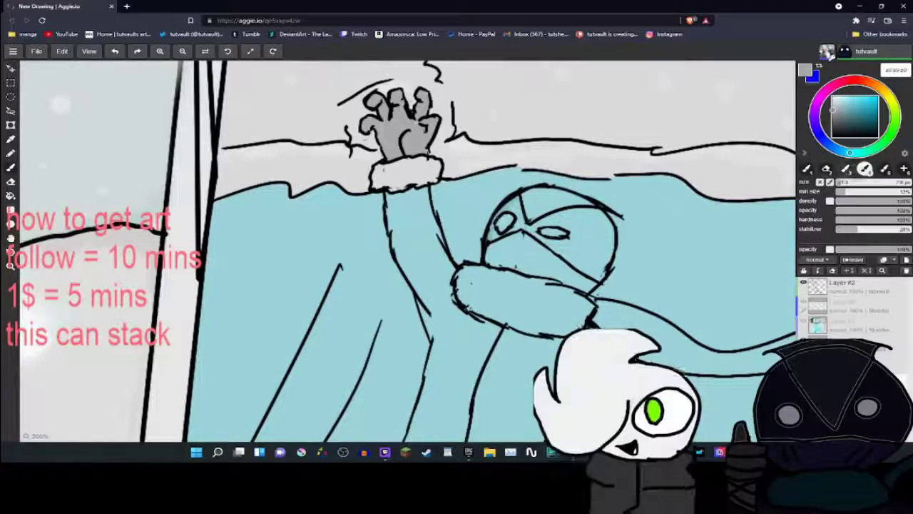
{"action": "key", "text": "ctrl+minus"}
{"action": "key", "text": "ctrl+minus"}
{"action": "key", "text": "ctrl+plus"}
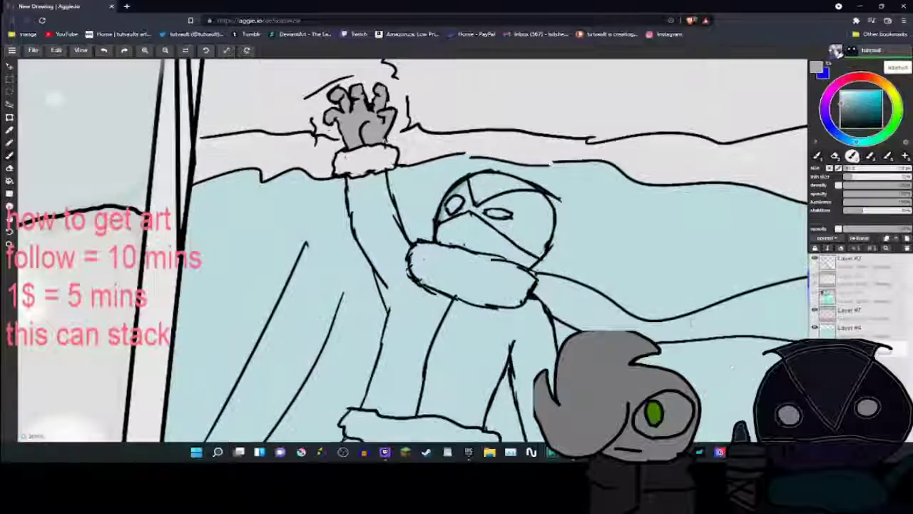
{"action": "key", "text": "ctrl+minus"}
{"action": "key", "text": "ctrl+minus"}
{"action": "key", "text": "ctrl+plus"}
{"action": "key", "text": "ctrl+plus"}
{"action": "key", "text": "ctrl+plus"}
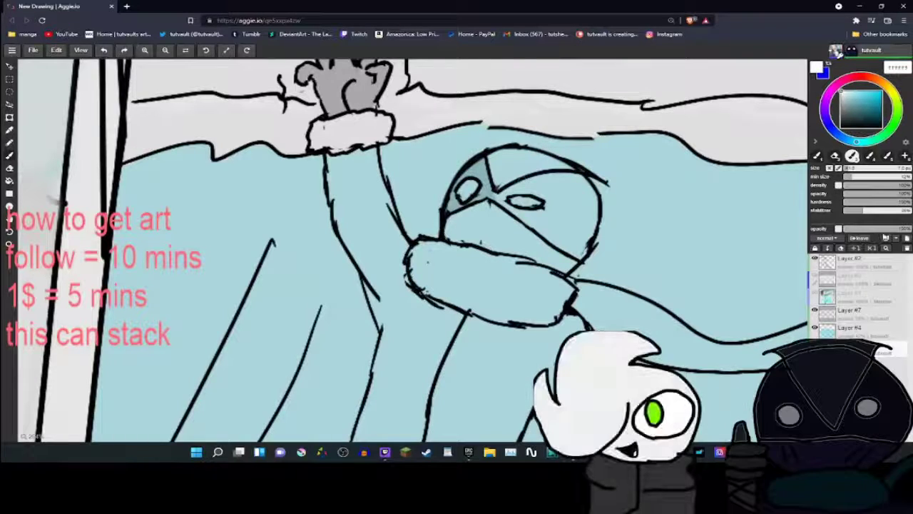
{"action": "key", "text": "ctrl+plus"}
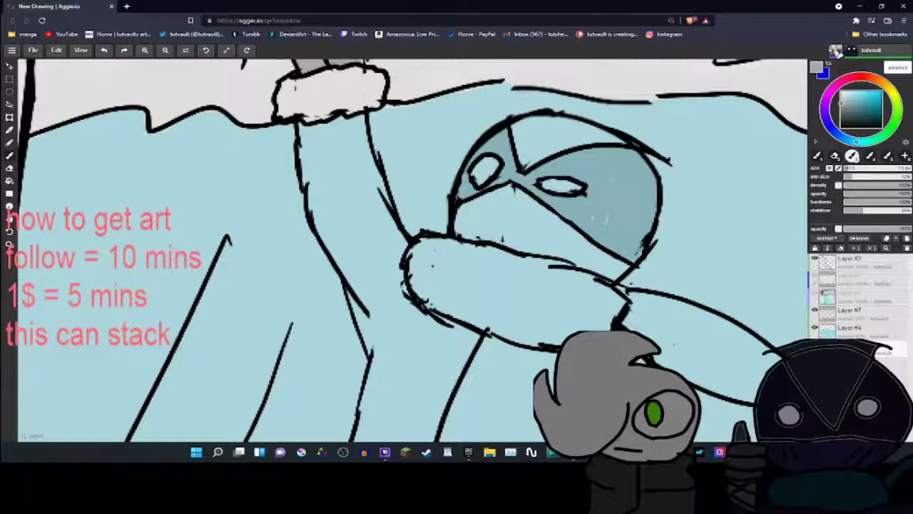
- Color the right figure's lowered hand the same gray, covering its back and all fingers
{"action": "key", "text": "ctrl+minus"}
{"action": "key", "text": "ctrl+plus"}
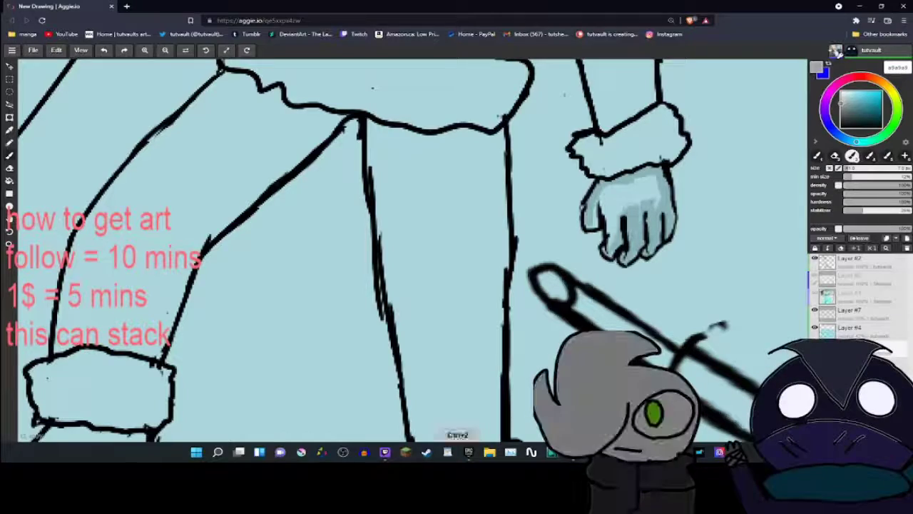
{"action": "key", "text": "ctrl+minus"}
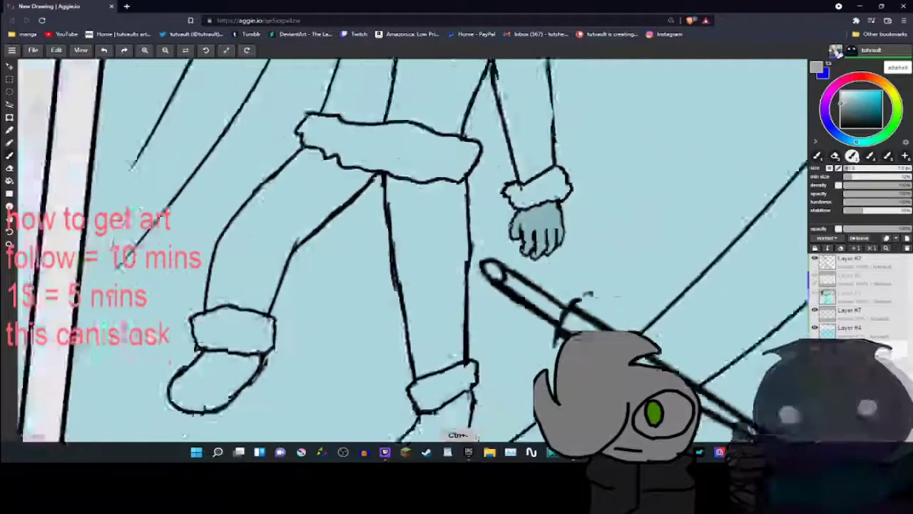
{"action": "key", "text": "ctrl+minus"}
- Choose teal (#109e8c) and fill the right figure's lower face covering and the scarf wrapped around its neck
{"action": "left_click", "coordinate": [876, 105]}
{"action": "key", "text": "ctrl+plus"}
{"action": "left_click_drag", "start_coordinate": [468, 191], "coordinate": [500, 180]}
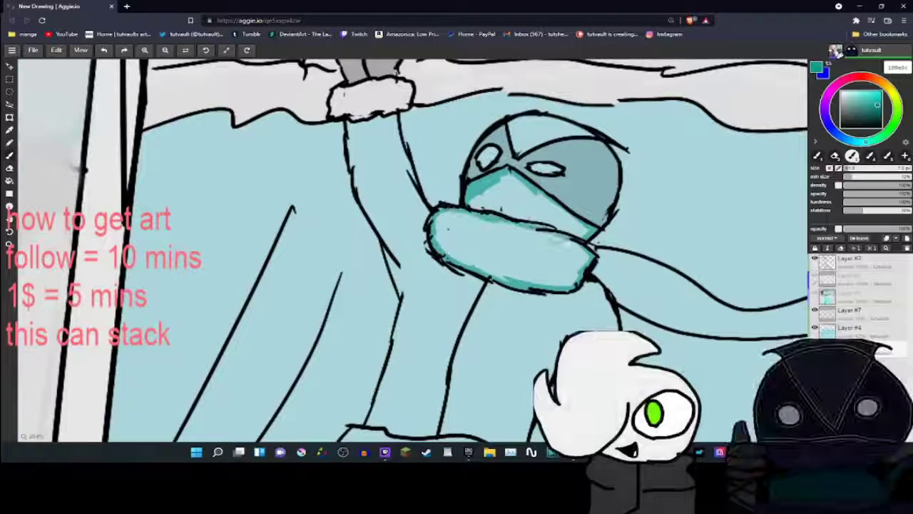
{"action": "left_click", "coordinate": [506, 250]}
{"action": "left_click", "coordinate": [535, 196]}
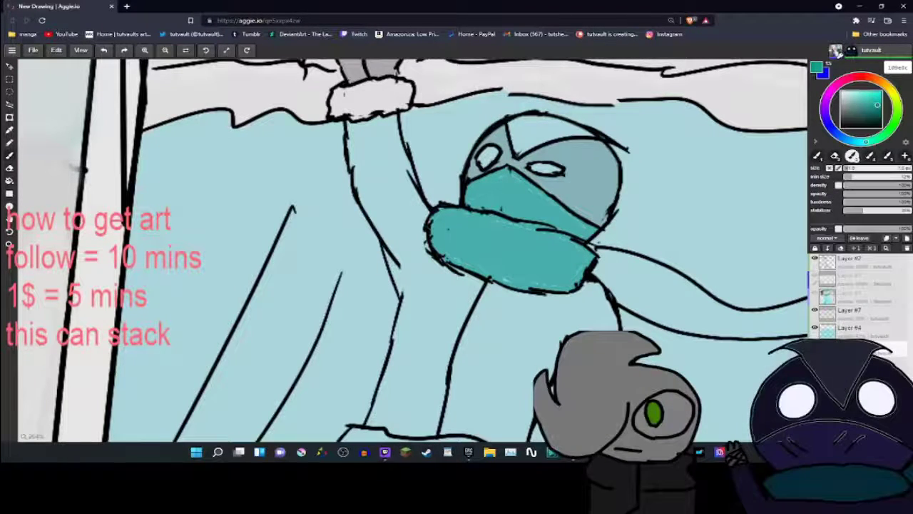
- Brush a teal edge inside the flowing scarf tail, along its tip and upper outline
{"action": "left_click_drag", "start_coordinate": [457, 250], "coordinate": [424, 177]}
{"action": "left_click_drag", "start_coordinate": [456, 250], "coordinate": [181, 240]}
{"action": "left_click_drag", "start_coordinate": [674, 187], "coordinate": [678, 253]}
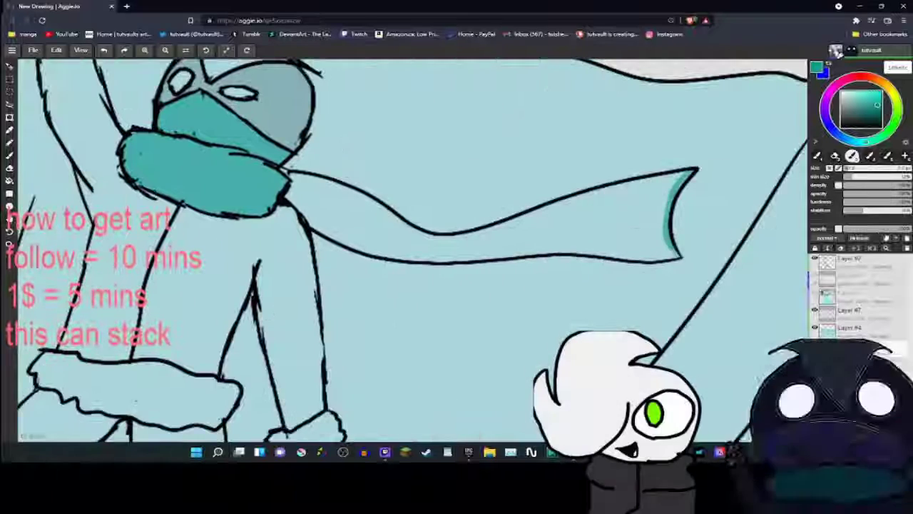
{"action": "left_click_drag", "start_coordinate": [282, 172], "coordinate": [422, 241]}
{"action": "key", "text": "ctrl+plus"}
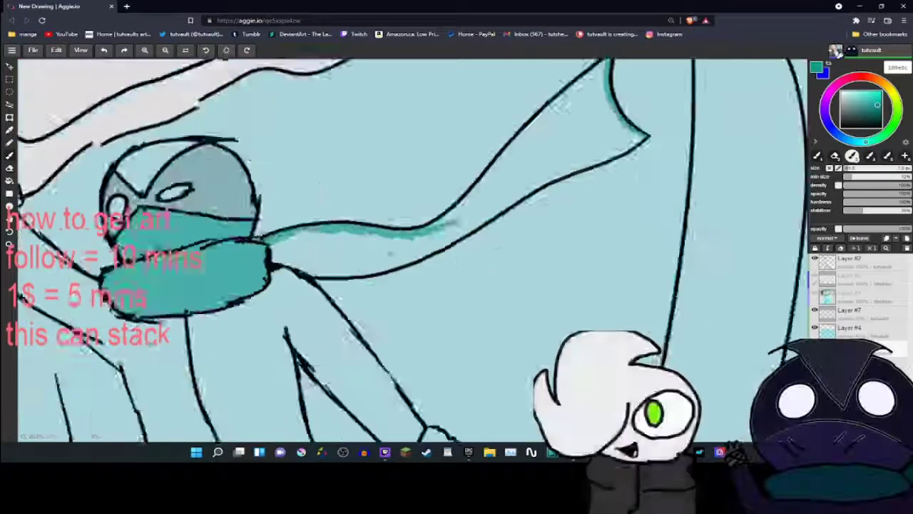
{"action": "key", "text": "ctrl+plus"}
{"action": "scroll", "coordinate": [314, 249], "scroll_direction": "up", "scroll_amount": 2}
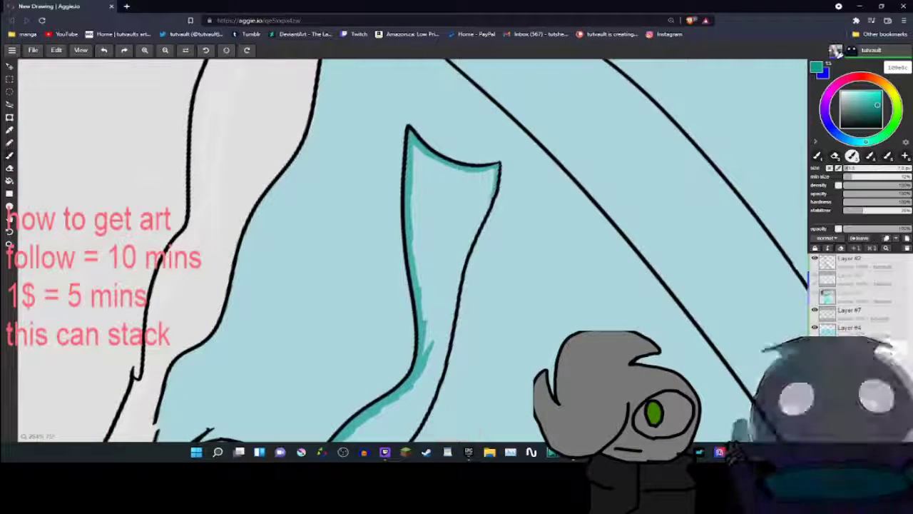
- Line the scarf tail's lower edge in teal and fill its whole interior from the neck to the tip
{"action": "mouse_move", "coordinate": [492, 192]}
{"action": "left_mouse_down"}
{"action": "mouse_move", "coordinate": [471, 239]}
{"action": "mouse_move", "coordinate": [442, 371]}
{"action": "left_mouse_up"}
{"action": "scroll", "coordinate": [413, 249], "scroll_direction": "down", "scroll_amount": 3}
{"action": "mouse_move", "coordinate": [531, 192]}
{"action": "left_mouse_down"}
{"action": "mouse_move", "coordinate": [439, 307]}
{"action": "mouse_move", "coordinate": [391, 332]}
{"action": "left_mouse_up"}
{"action": "scroll", "coordinate": [413, 250], "scroll_direction": "up", "scroll_amount": 3}
{"action": "scroll", "coordinate": [413, 249], "scroll_direction": "down", "scroll_amount": 3}
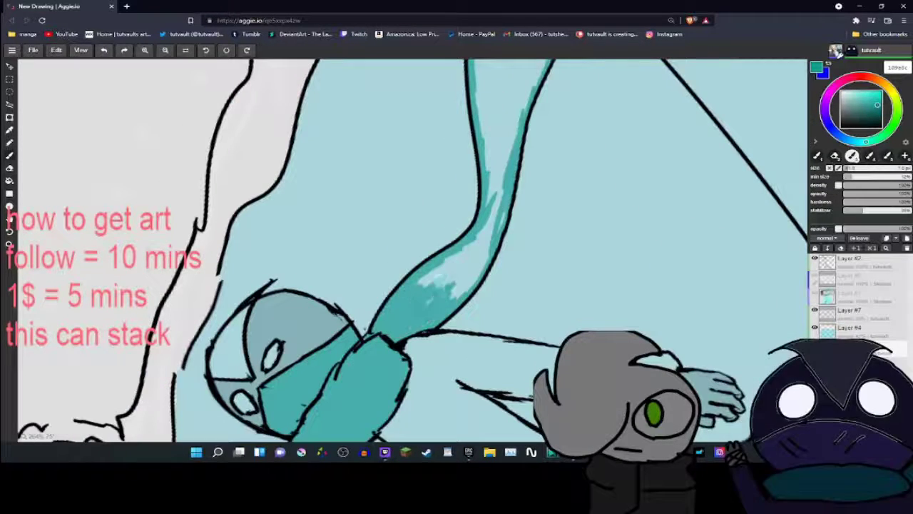
{"action": "mouse_move", "coordinate": [449, 260]}
{"action": "left_mouse_down"}
{"action": "mouse_move", "coordinate": [389, 335]}
{"action": "mouse_move", "coordinate": [435, 278]}
{"action": "mouse_move", "coordinate": [427, 314]}
{"action": "mouse_move", "coordinate": [471, 282]}
{"action": "left_mouse_up"}
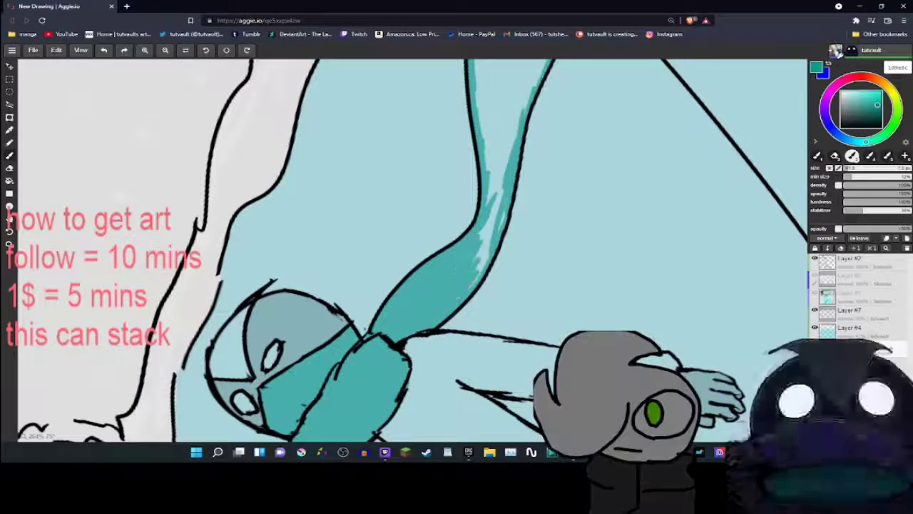
{"action": "scroll", "coordinate": [414, 250], "scroll_direction": "up", "scroll_amount": 3}
{"action": "scroll", "coordinate": [414, 250], "scroll_direction": "up", "scroll_amount": 3}
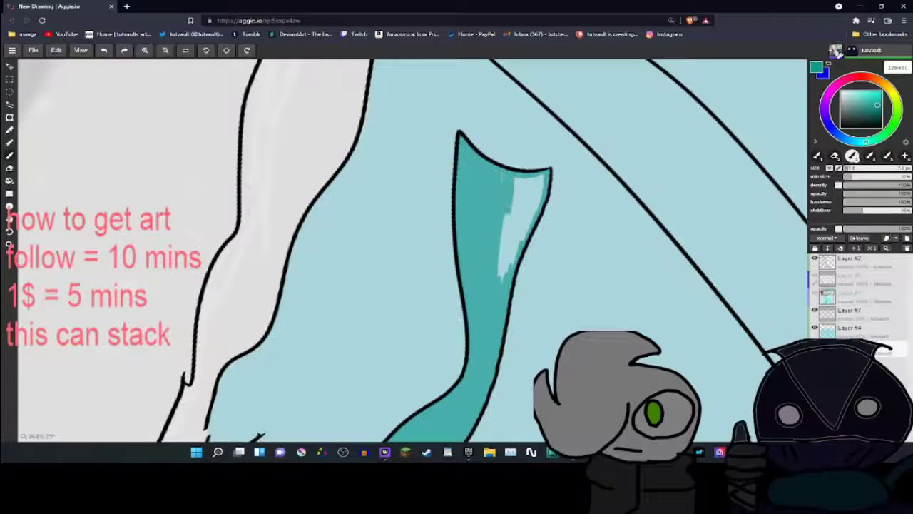
{"action": "left_click_drag", "start_coordinate": [503, 274], "coordinate": [535, 189]}
- Paint translucent white diagonal shine streaks across the right panel's ice on Layer #4
{"action": "scroll", "coordinate": [515, 180], "scroll_direction": "down", "scroll_amount": 3}
{"action": "scroll", "coordinate": [492, 278], "scroll_direction": "up", "scroll_amount": 3}
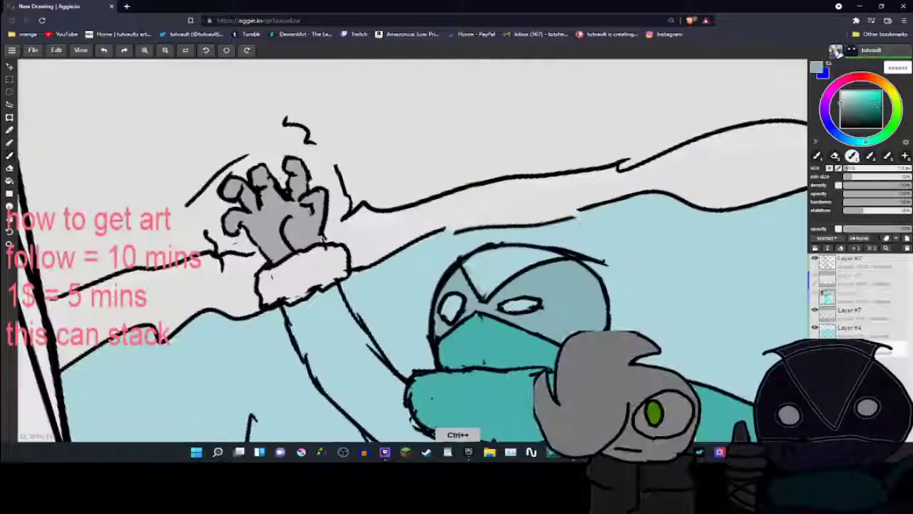
{"action": "scroll", "coordinate": [414, 249], "scroll_direction": "down", "scroll_amount": 3}
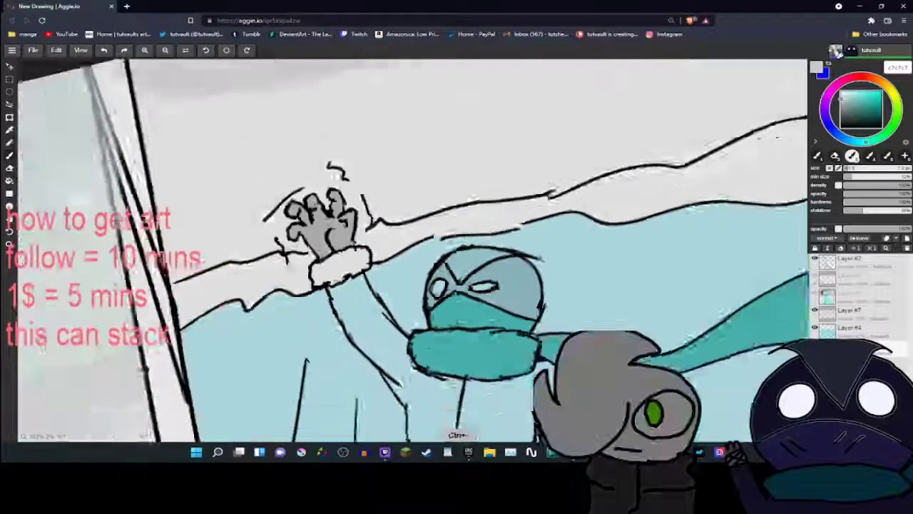
{"action": "scroll", "coordinate": [414, 250], "scroll_direction": "up", "scroll_amount": 3}
{"action": "key", "text": "ctrl+z"}
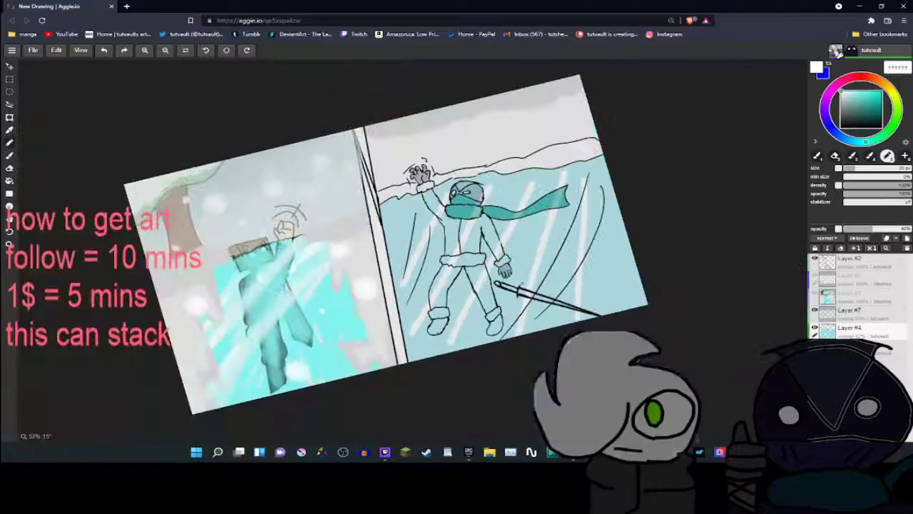
{"action": "scroll", "coordinate": [414, 250], "scroll_direction": "down", "scroll_amount": 3}
{"action": "key", "text": "ctrl+minus"}
- Color the right figure's jacket body and both sleeves dark blue (#0b1d59), leaving the fur trim unpainted
{"action": "key", "text": "ctrl+plus"}
{"action": "key", "text": "ctrl+plus"}
{"action": "key", "text": "ctrl+plus"}
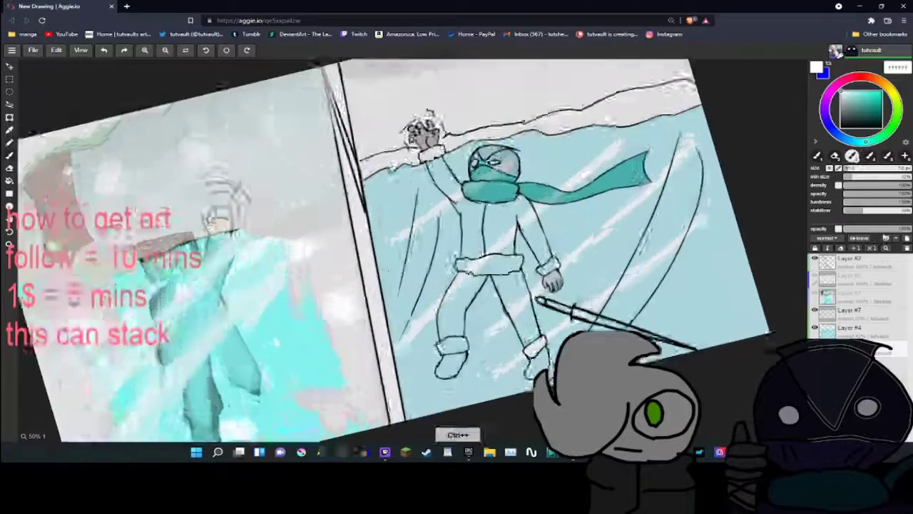
{"action": "key", "text": "ctrl+z"}
{"action": "key", "text": "ctrl+z"}
{"action": "key", "text": "ctrl+plus"}
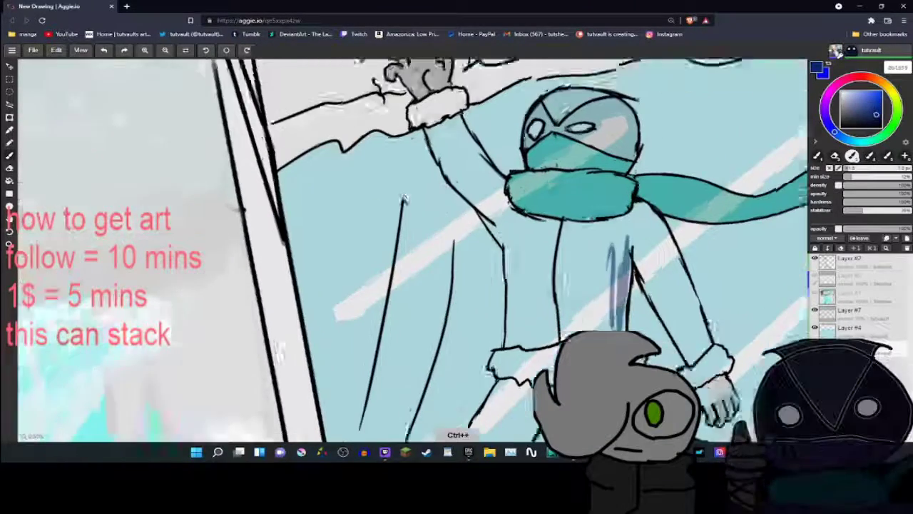
{"action": "left_click_drag", "start_coordinate": [457, 214], "coordinate": [471, 271]}
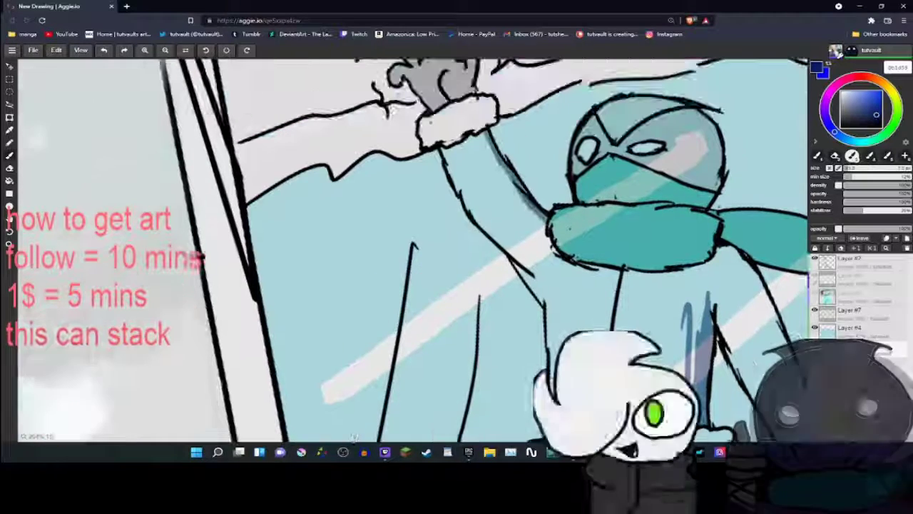
{"action": "mouse_move", "coordinate": [577, 271]}
{"action": "left_mouse_down"}
{"action": "mouse_move", "coordinate": [537, 214]}
{"action": "mouse_move", "coordinate": [442, 150]}
{"action": "left_mouse_up"}
{"action": "mouse_move", "coordinate": [456, 257]}
{"action": "left_mouse_down"}
{"action": "mouse_move", "coordinate": [442, 135]}
{"action": "mouse_move", "coordinate": [357, 125]}
{"action": "left_mouse_up"}
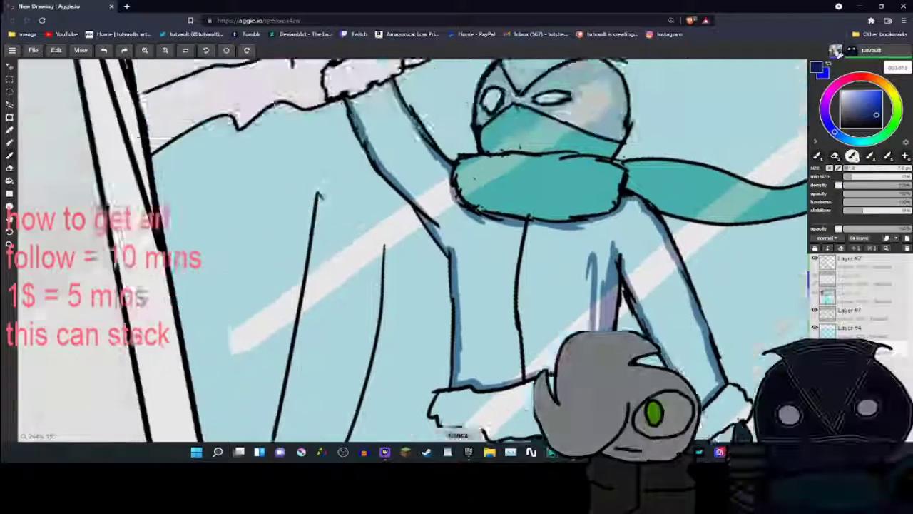
{"action": "scroll", "coordinate": [410, 249], "scroll_direction": "down", "scroll_amount": 3}
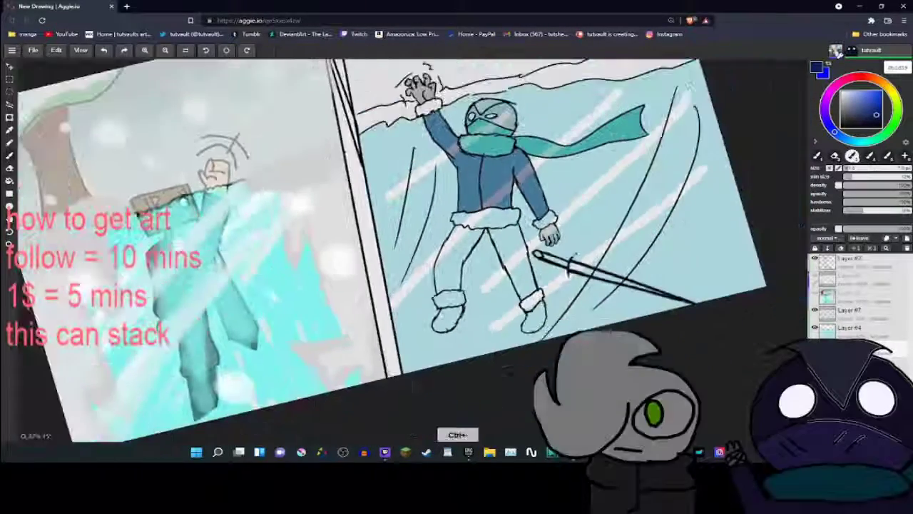
- Outline and fill the right figure's bent left-hand trouser leg with the jacket's dark blue
{"action": "scroll", "coordinate": [411, 249], "scroll_direction": "up", "scroll_amount": 5}
{"action": "left_click_drag", "start_coordinate": [527, 186], "coordinate": [515, 256]}
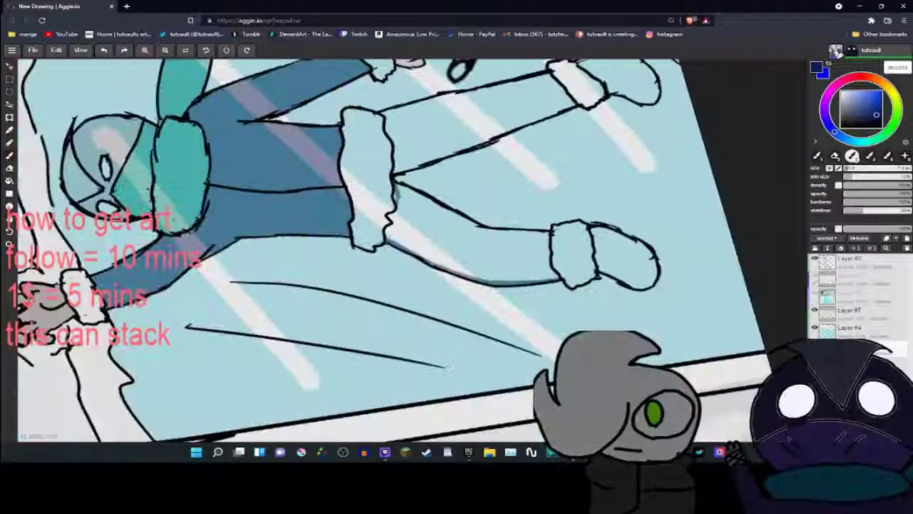
{"action": "key", "text": "ctrl+z"}
{"action": "scroll", "coordinate": [411, 249], "scroll_direction": "up", "scroll_amount": 3}
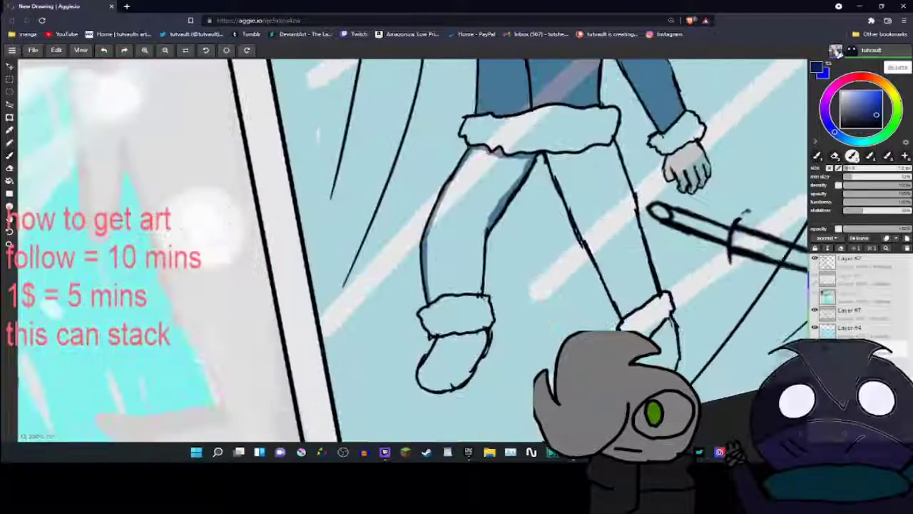
{"action": "left_click_drag", "start_coordinate": [483, 230], "coordinate": [485, 293]}
{"action": "key", "text": "ctrl+z"}
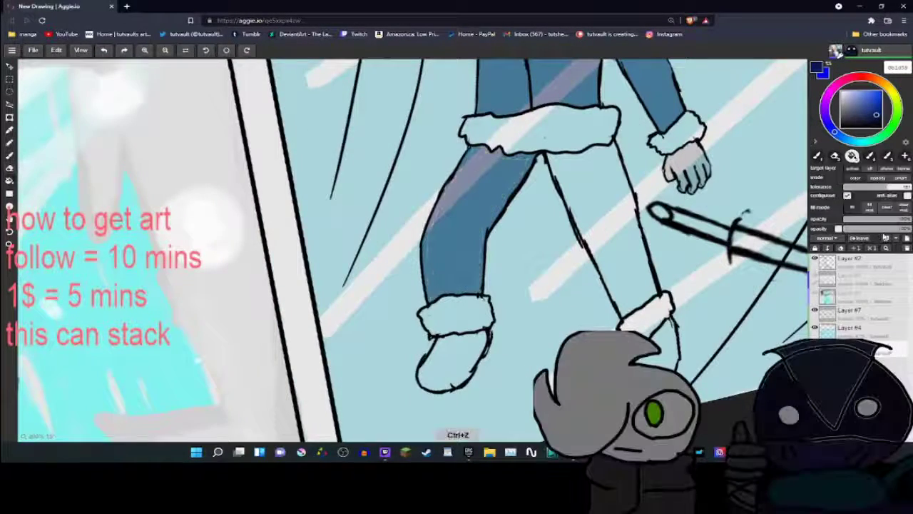
{"action": "key", "text": "b"}
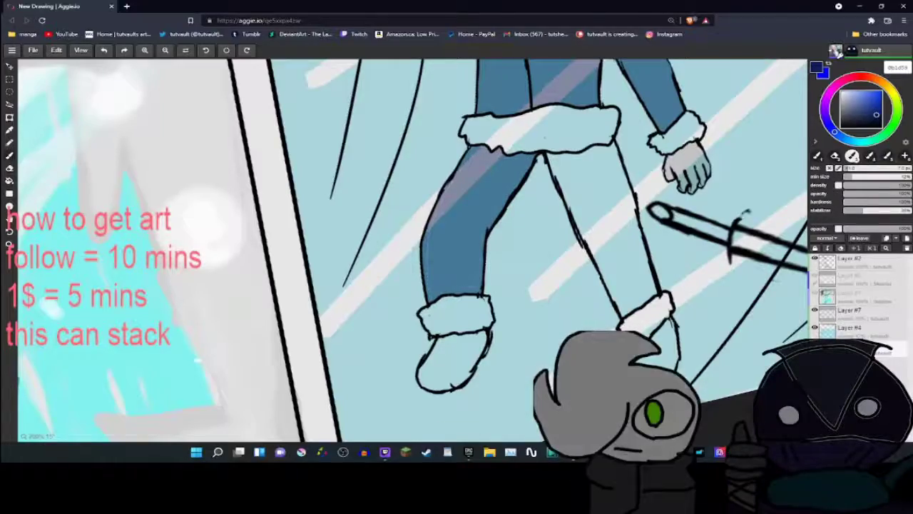
- Brush a dark blue edge along the inner side of the figure's straight trouser leg
{"action": "key", "text": "ctrl+minus"}
{"action": "key", "text": "ctrl+minus"}
{"action": "scroll", "coordinate": [411, 250], "scroll_direction": "up", "scroll_amount": 3}
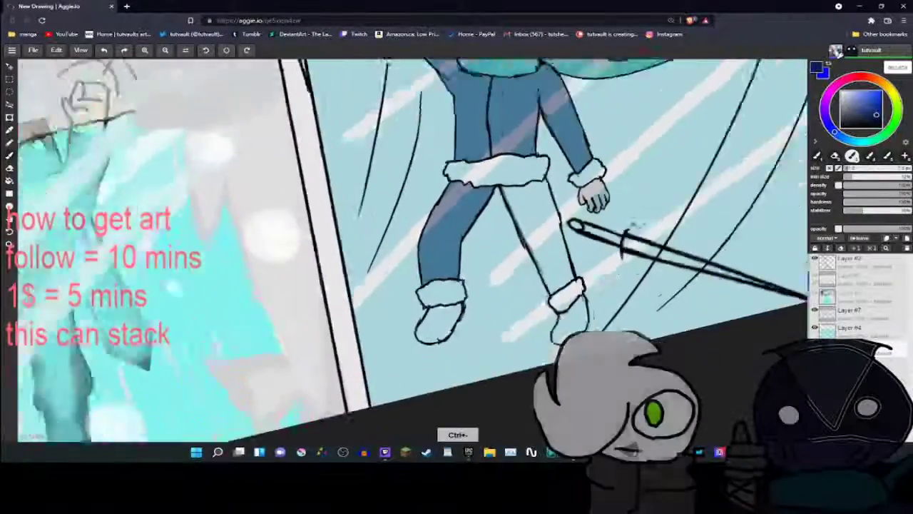
{"action": "key", "text": "ctrl+minus"}
- Erase the sword beside the right figure from the line art on Layer #2
{"action": "scroll", "coordinate": [411, 250], "scroll_direction": "up", "scroll_amount": 3}
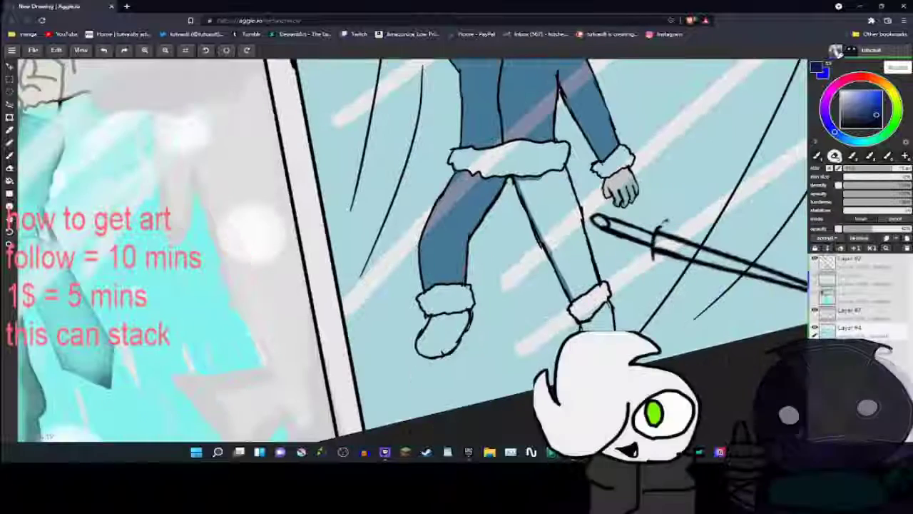
{"action": "key", "text": "ctrl+z"}
{"action": "scroll", "coordinate": [411, 249], "scroll_direction": "right", "scroll_amount": 3}
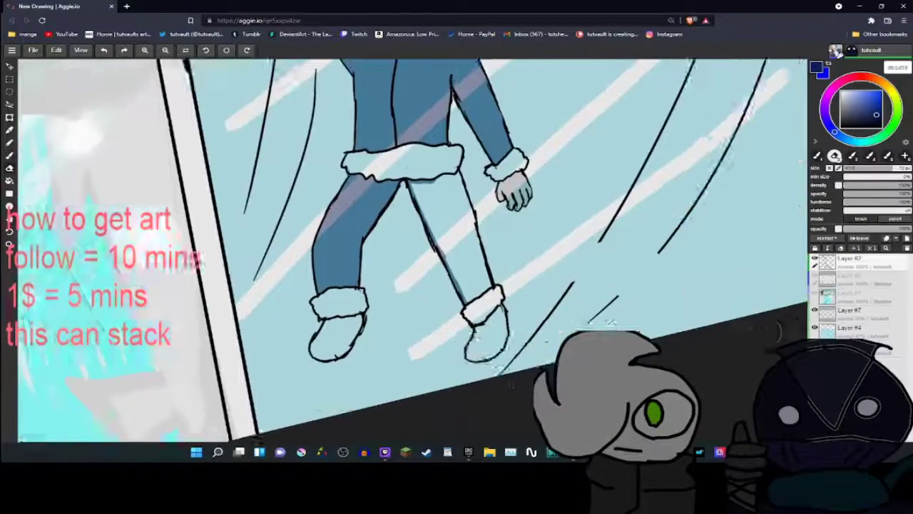
- Finish the straight trouser leg's dark blue outline and fill the leg down to its fur cuff
{"action": "key", "text": "b"}
{"action": "key", "text": "ctrl+minus"}
{"action": "scroll", "coordinate": [411, 250], "scroll_direction": "up", "scroll_amount": 3}
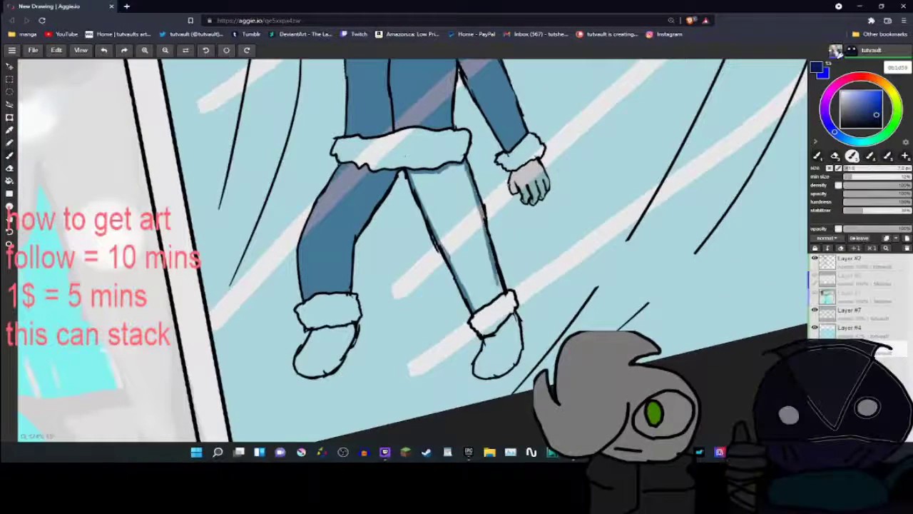
{"action": "scroll", "coordinate": [411, 250], "scroll_direction": "up", "scroll_amount": 1}
{"action": "left_click", "coordinate": [449, 235]}
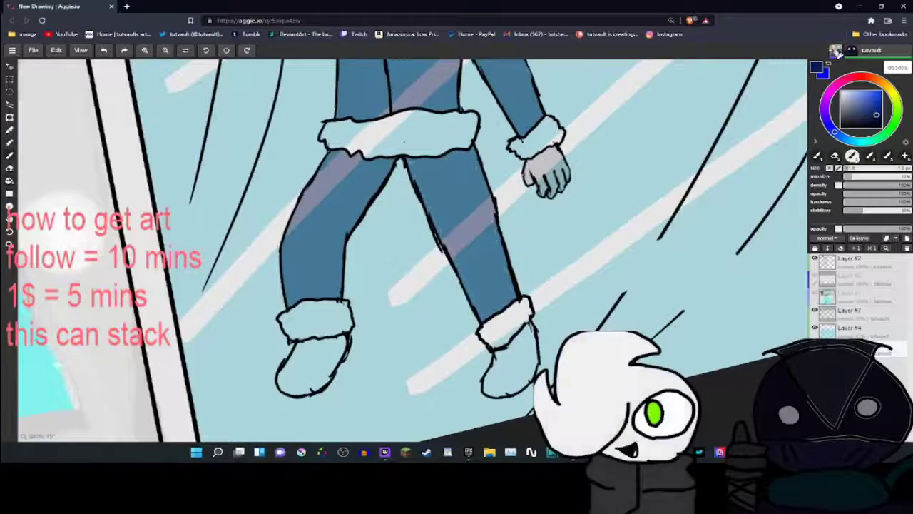
- Choose a dark purple and paint the boot below the bent leg solid, up to its fur cuff
{"action": "key", "text": "ctrl+minus"}
{"action": "key", "text": "ctrl+plus"}
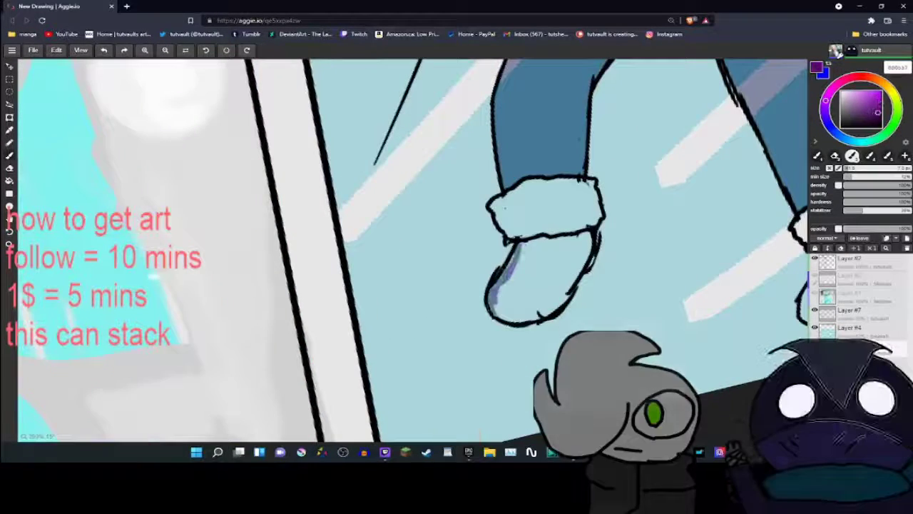
{"action": "left_click_drag", "start_coordinate": [494, 314], "coordinate": [522, 318]}
{"action": "left_click_drag", "start_coordinate": [564, 243], "coordinate": [503, 303]}
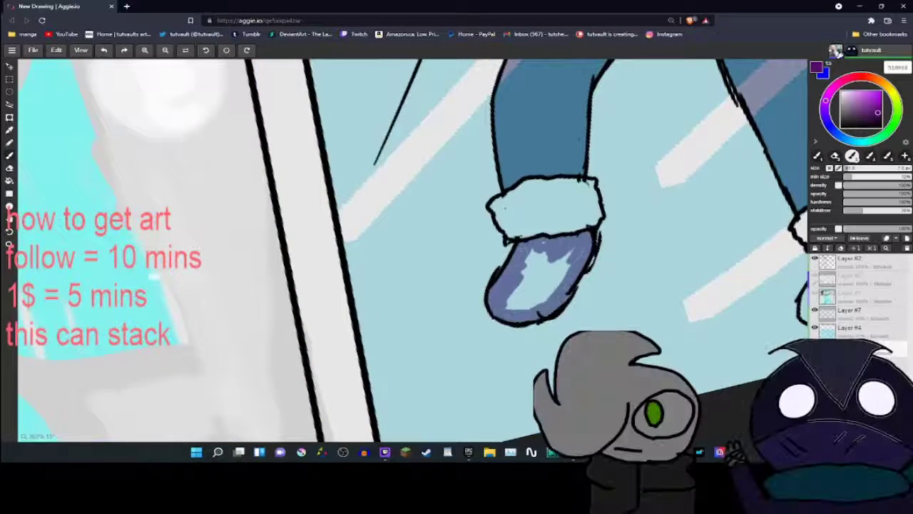
{"action": "left_click_drag", "start_coordinate": [563, 249], "coordinate": [514, 303]}
- Finish filling the bent leg's boot and paint the straight leg's boot in the same dark purple
{"action": "left_click_drag", "start_coordinate": [542, 271], "coordinate": [371, 322]}
{"action": "left_click_drag", "start_coordinate": [699, 270], "coordinate": [705, 332]}
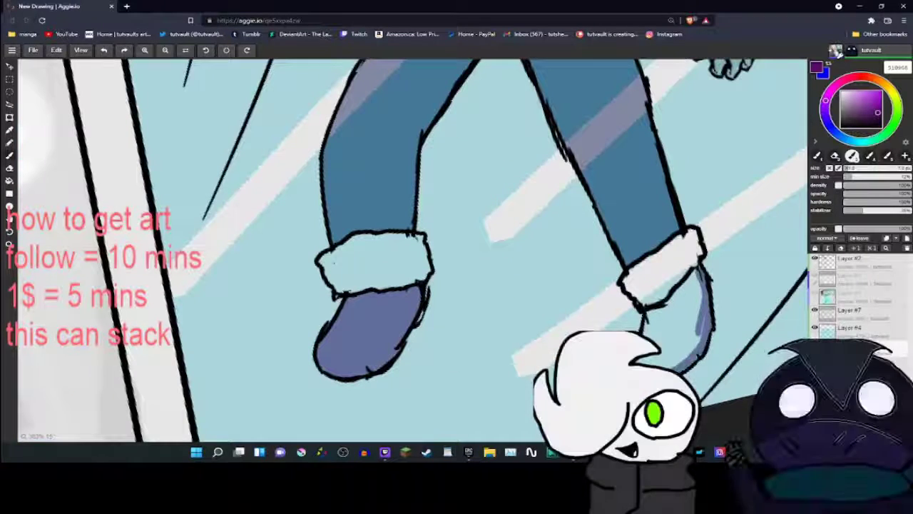
{"action": "left_click_drag", "start_coordinate": [703, 299], "coordinate": [652, 336]}
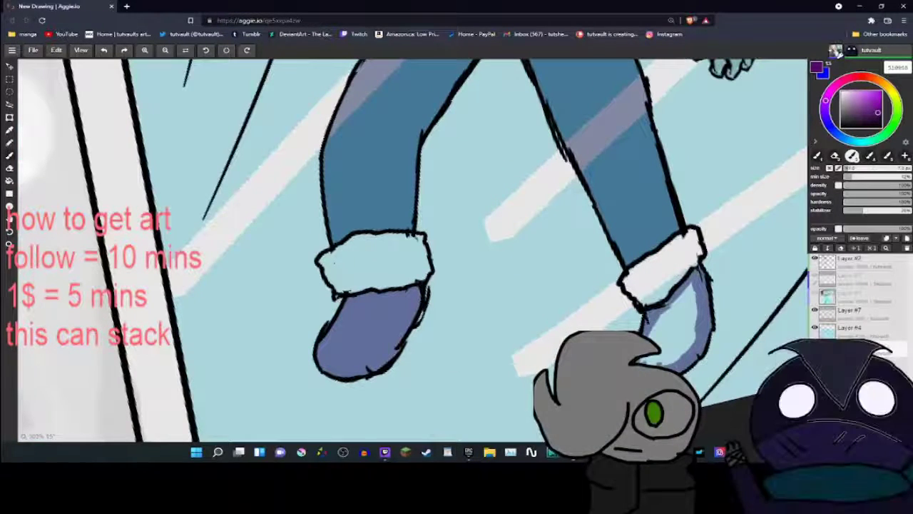
- Color the fur trim on the right figure's boots, sleeves and jacket hem white
{"action": "scroll", "coordinate": [410, 250], "scroll_direction": "down", "scroll_amount": 3}
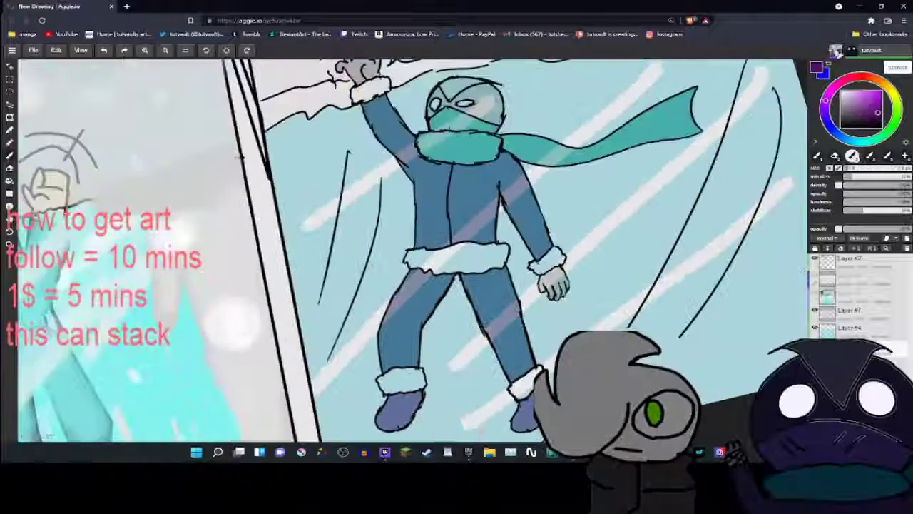
{"action": "scroll", "coordinate": [410, 250], "scroll_direction": "up", "scroll_amount": 5}
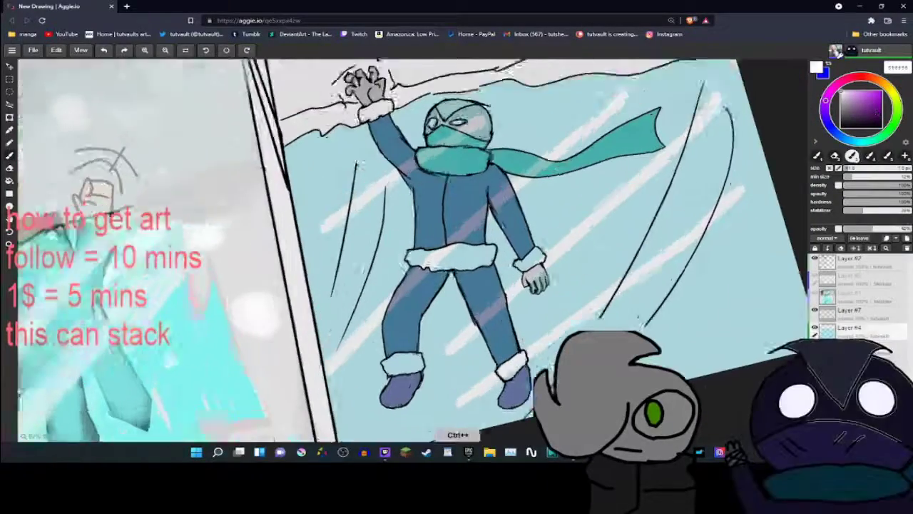
{"action": "key", "text": "e"}
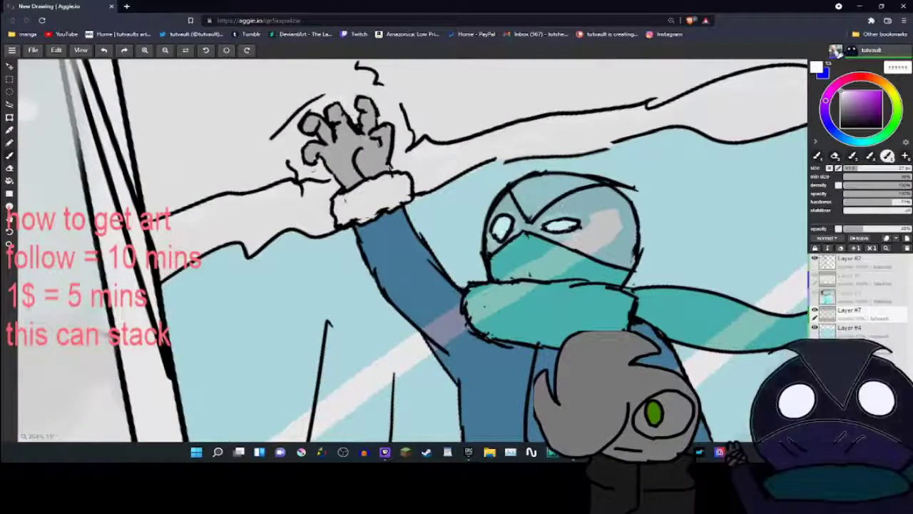
{"action": "scroll", "coordinate": [410, 249], "scroll_direction": "down", "scroll_amount": 5}
- On a new layer, hand-letter the artist's signature in dark purple in the lower-right corner of the picture, with a small black emblem beside it
{"action": "scroll", "coordinate": [410, 250], "scroll_direction": "up", "scroll_amount": 4}
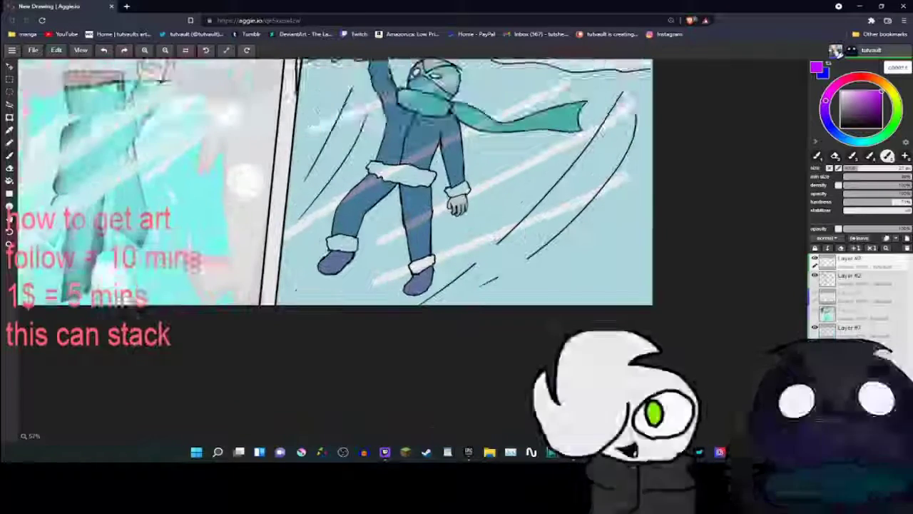
{"action": "scroll", "coordinate": [410, 250], "scroll_direction": "up", "scroll_amount": 3}
{"action": "key", "text": "b"}
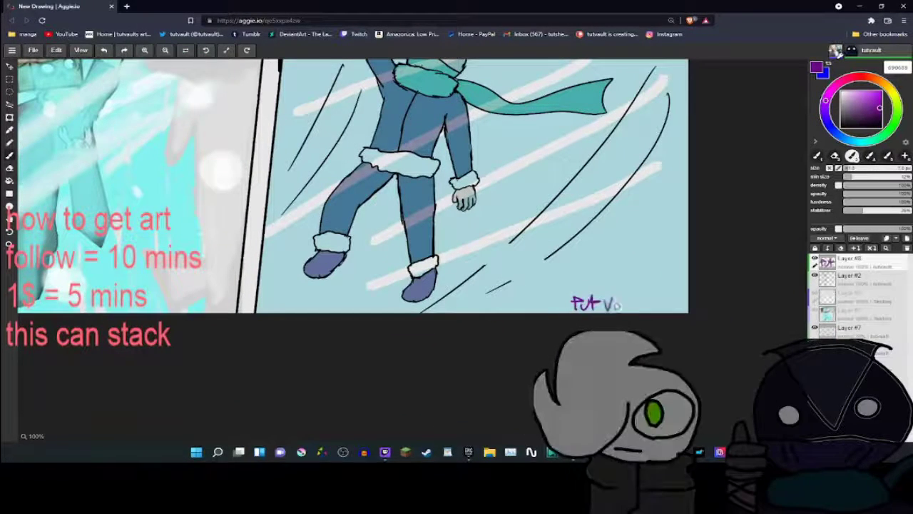
{"action": "scroll", "coordinate": [350, 185], "scroll_direction": "down", "scroll_amount": 5}
{"action": "scroll", "coordinate": [350, 186], "scroll_direction": "up", "scroll_amount": 2}
{"action": "key", "text": "ctrl+z"}
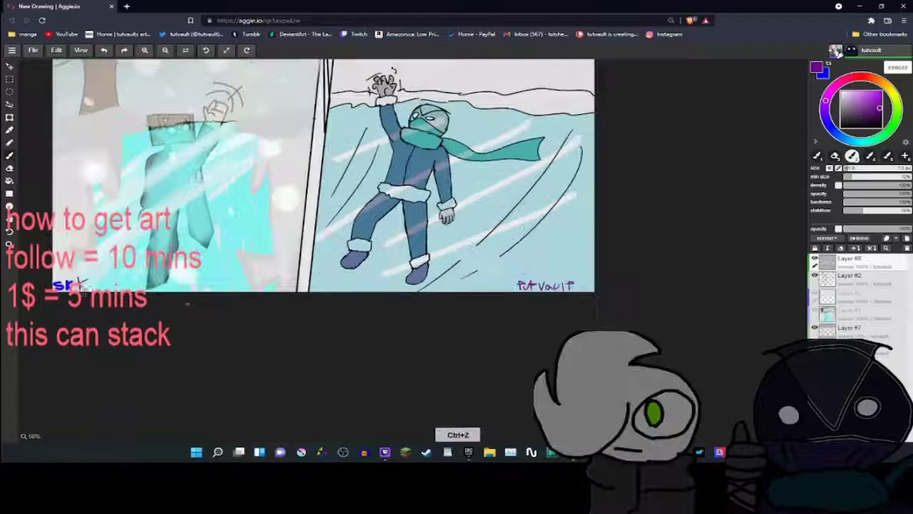
{"action": "scroll", "coordinate": [412, 252], "scroll_direction": "up", "scroll_amount": 3}
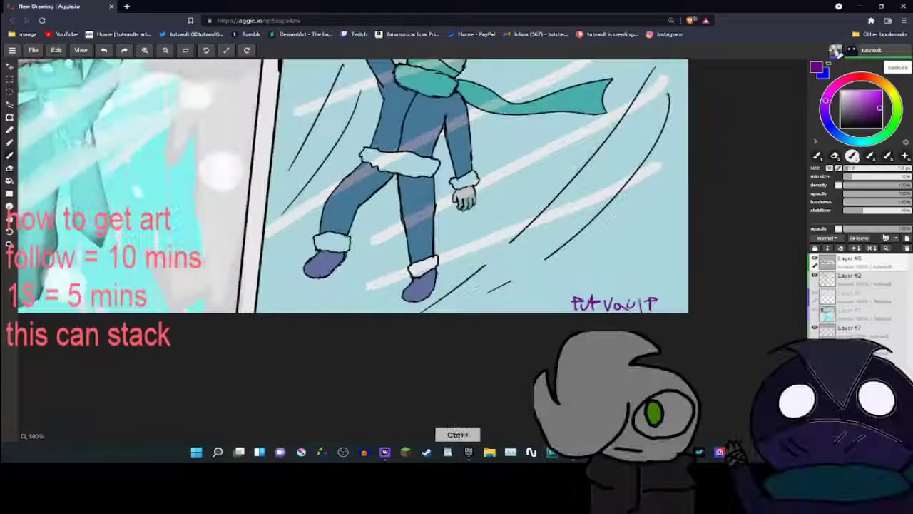
{"action": "key", "text": "ctrl+minus"}
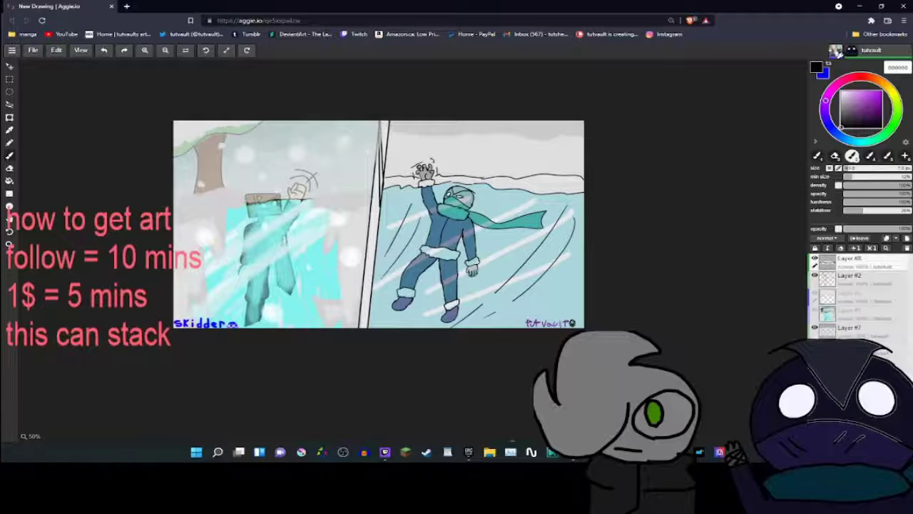
- Export the picture as a PNG image named "crimis colab ft skidder" into the 20 21 folder inside Pictures > art
{"action": "left_click", "coordinate": [11, 50]}
{"action": "left_click", "coordinate": [22, 63]}
{"action": "mouse_move", "coordinate": [50, 126]}
{"action": "left_click", "coordinate": [163, 126]}
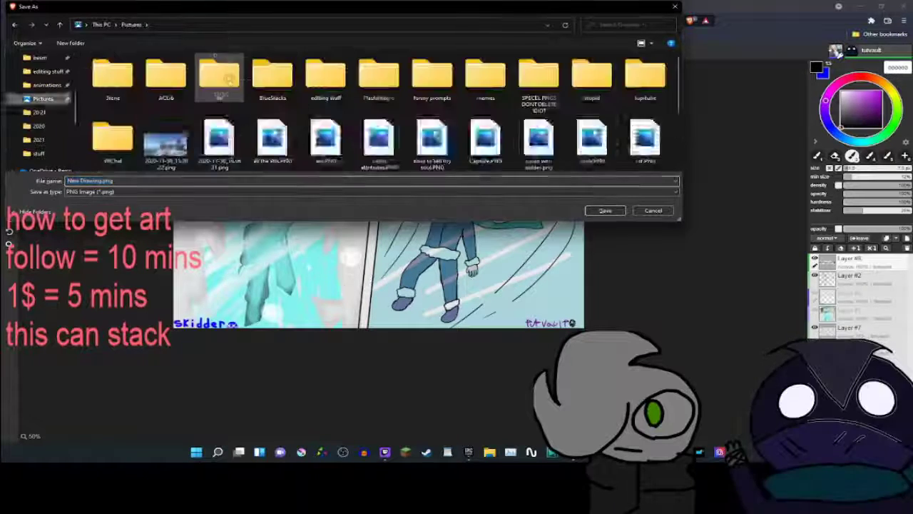
{"action": "double_click", "coordinate": [219, 74]}
{"action": "double_click", "coordinate": [112, 75]}
{"action": "type", "text": "crimis colab ft skidder"}
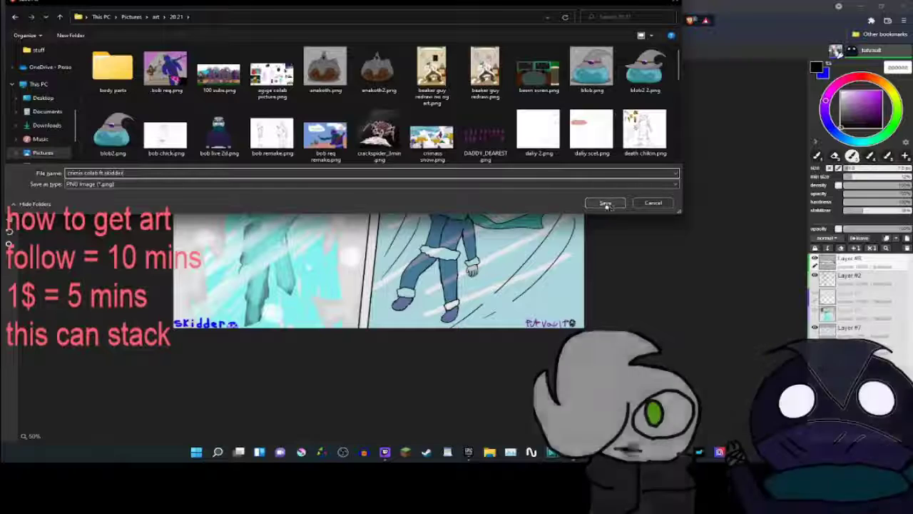
{"action": "left_click", "coordinate": [605, 202]}
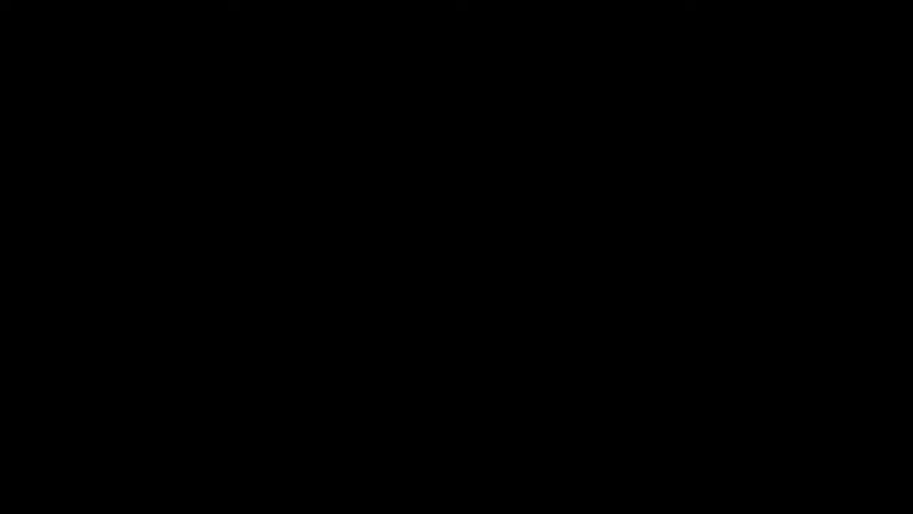